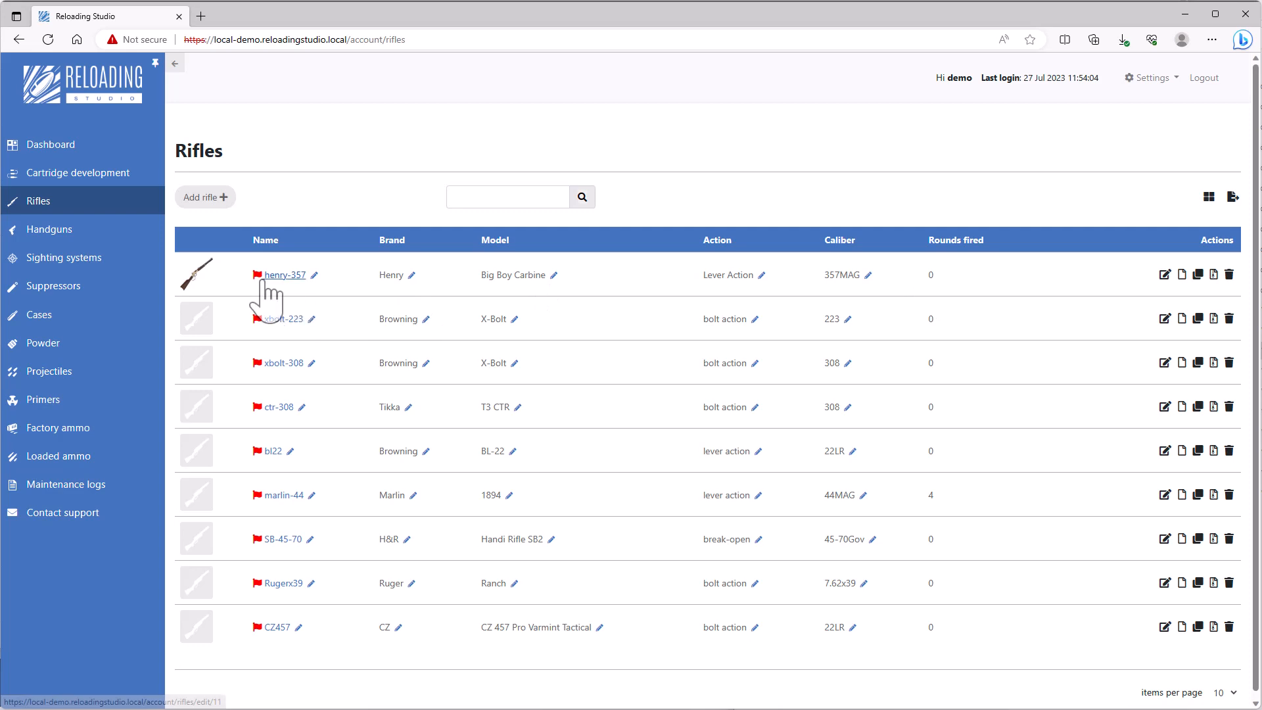
# - Look over the rifle and handgun lists and the maintenance reminders, then return to the rifle list
pyautogui.moveTo(258, 277)
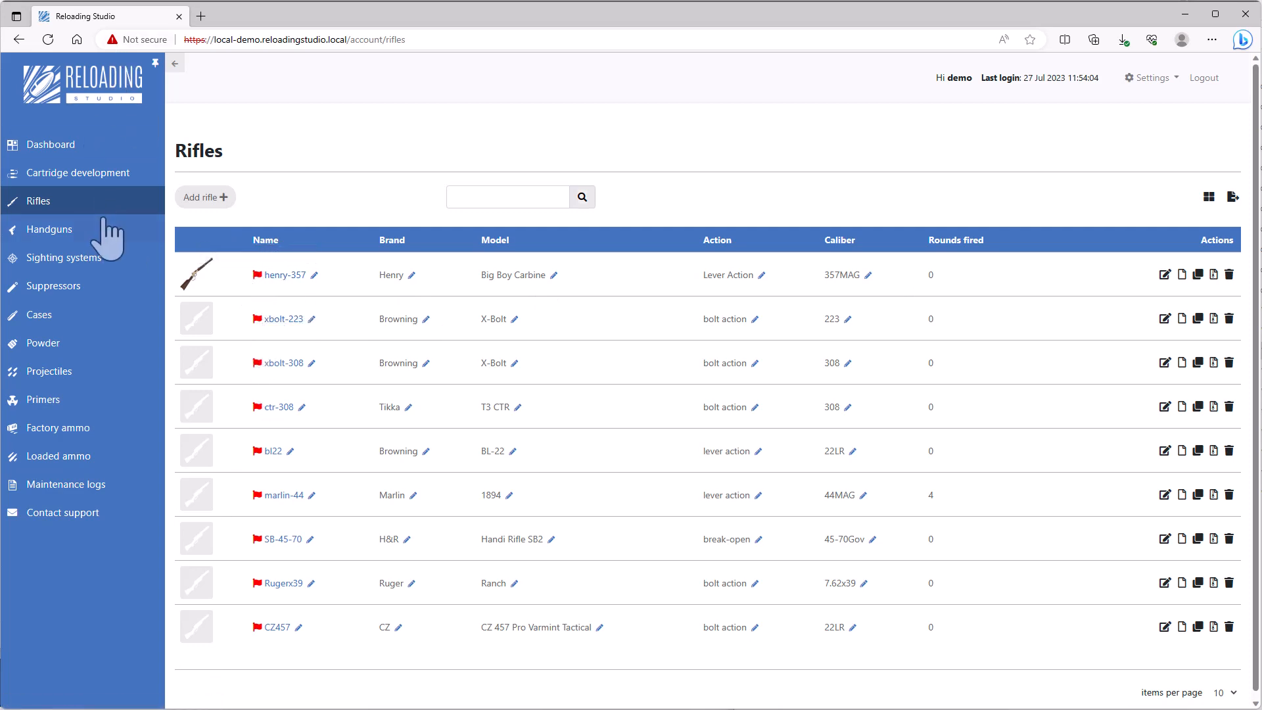
pyautogui.click(60, 231)
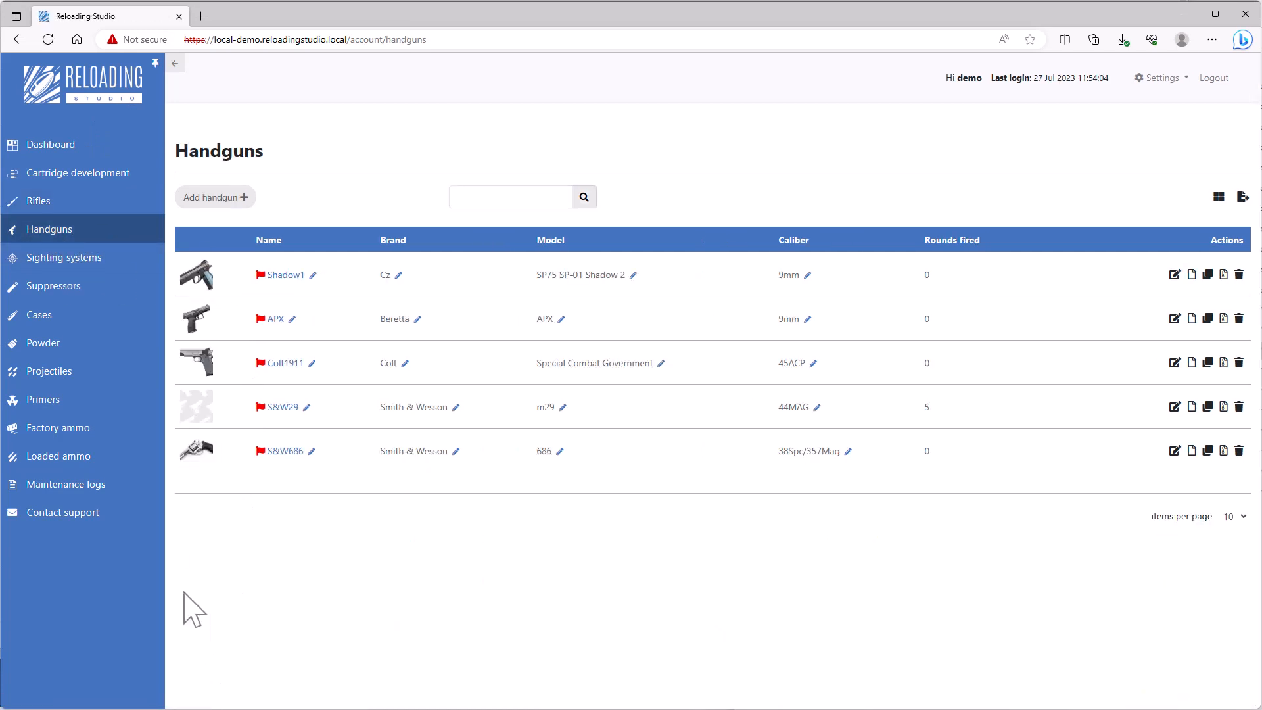
pyautogui.click(67, 490)
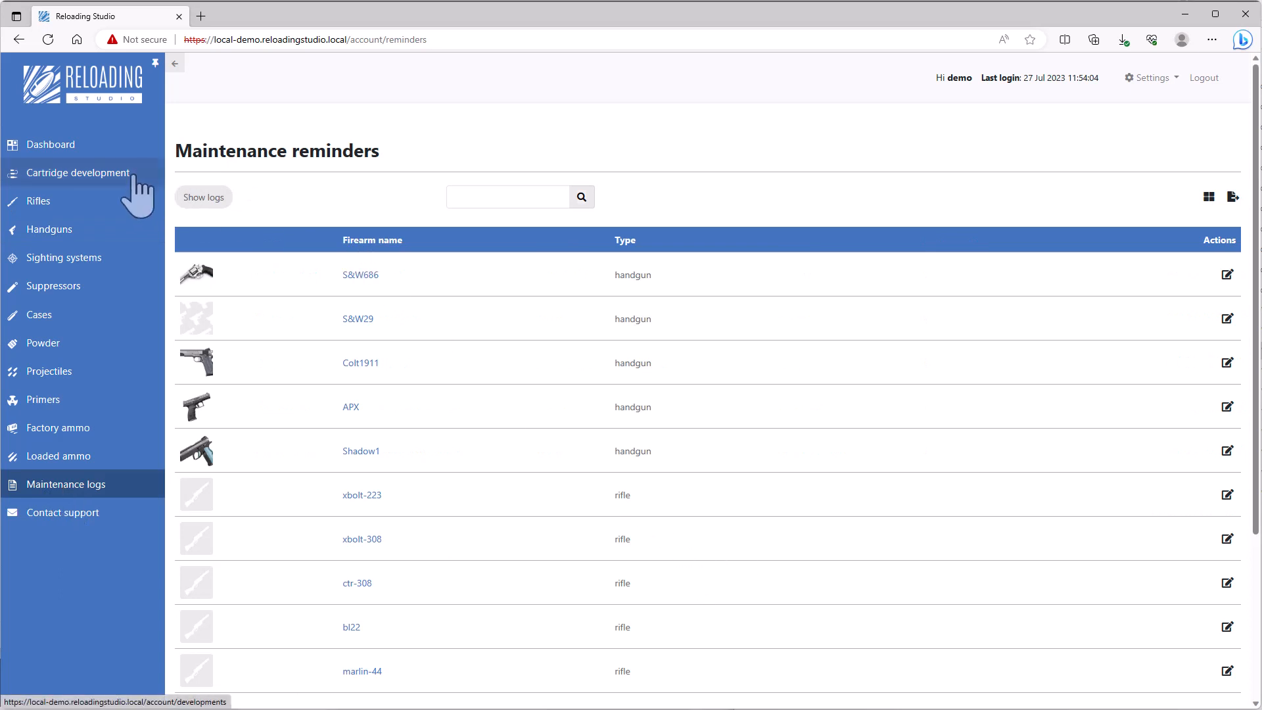
pyautogui.click(52, 209)
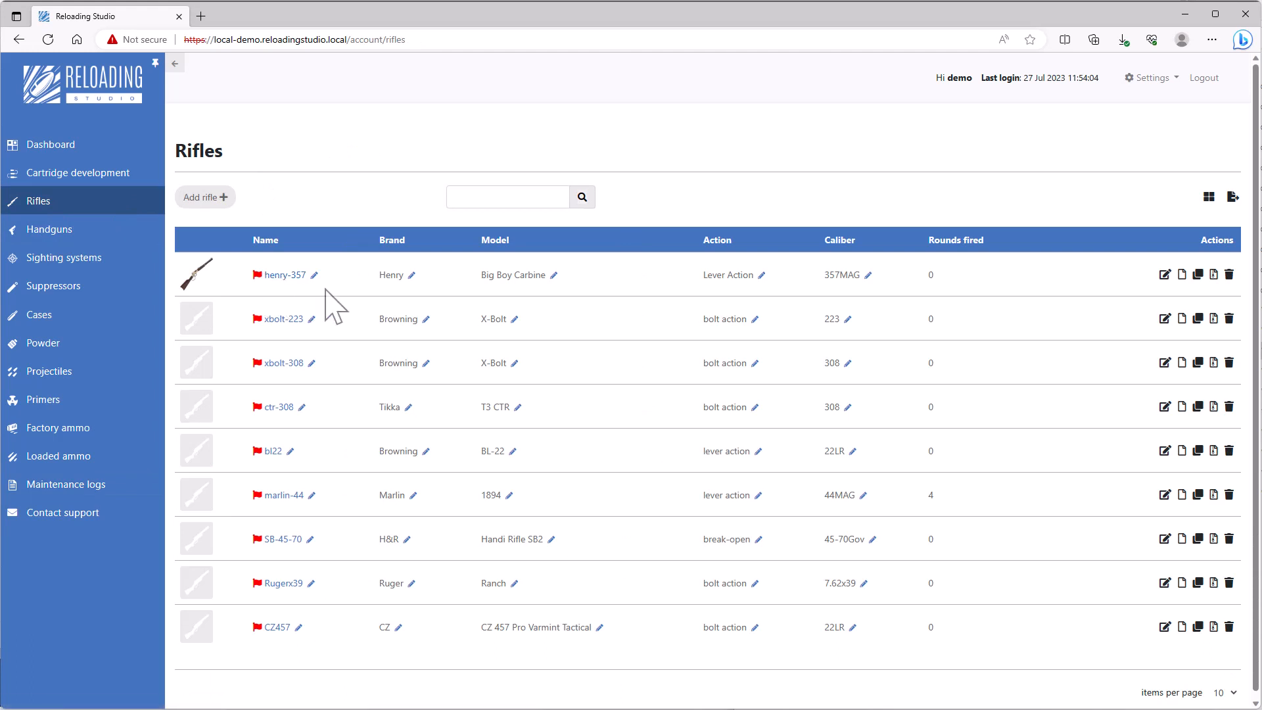
# - Disable the firearm maintenance reminder by saving it as 0 days, and check the handgun and rifle lists
pyautogui.click(1151, 80)
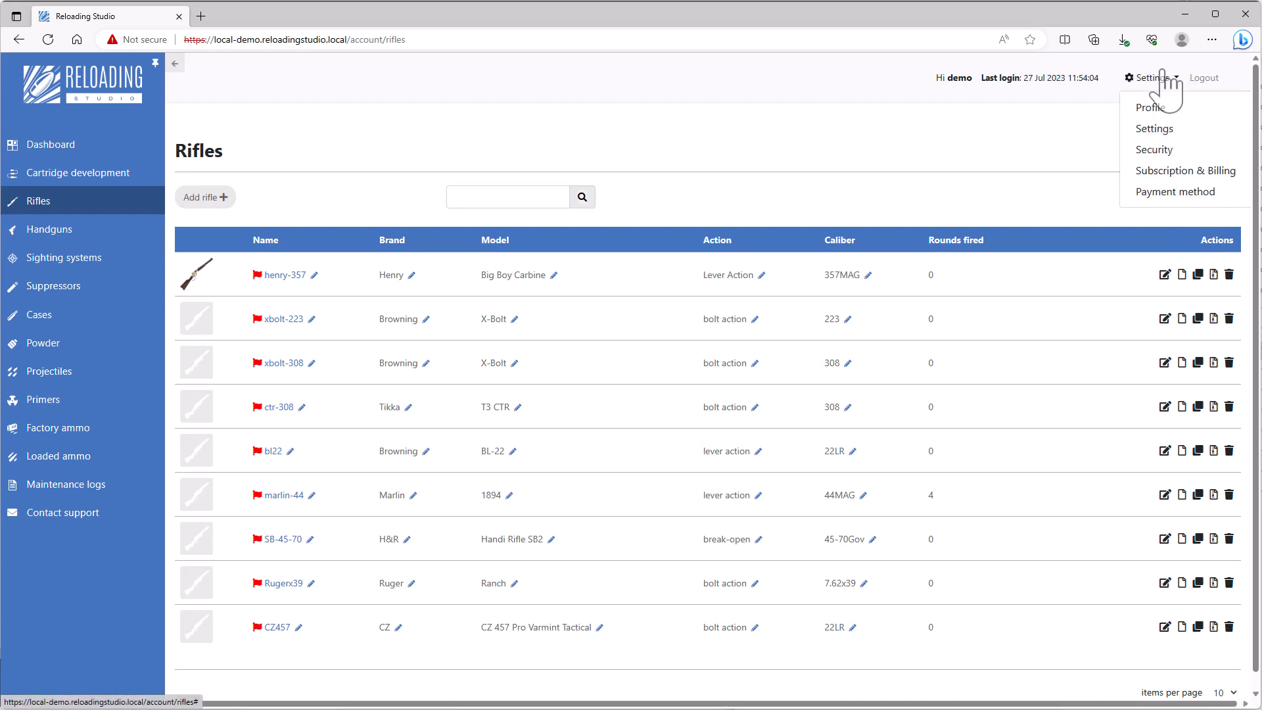
pyautogui.click(1164, 131)
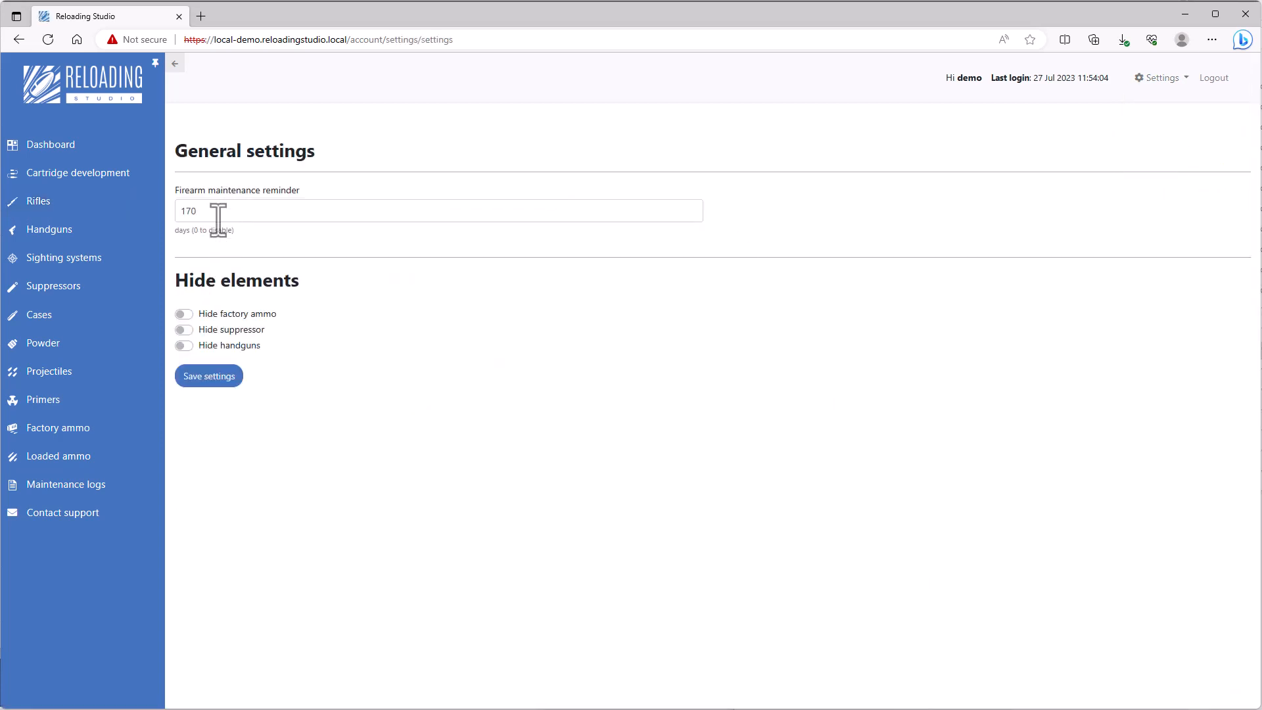
pyautogui.moveTo(208, 211); pyautogui.dragTo(169, 214)
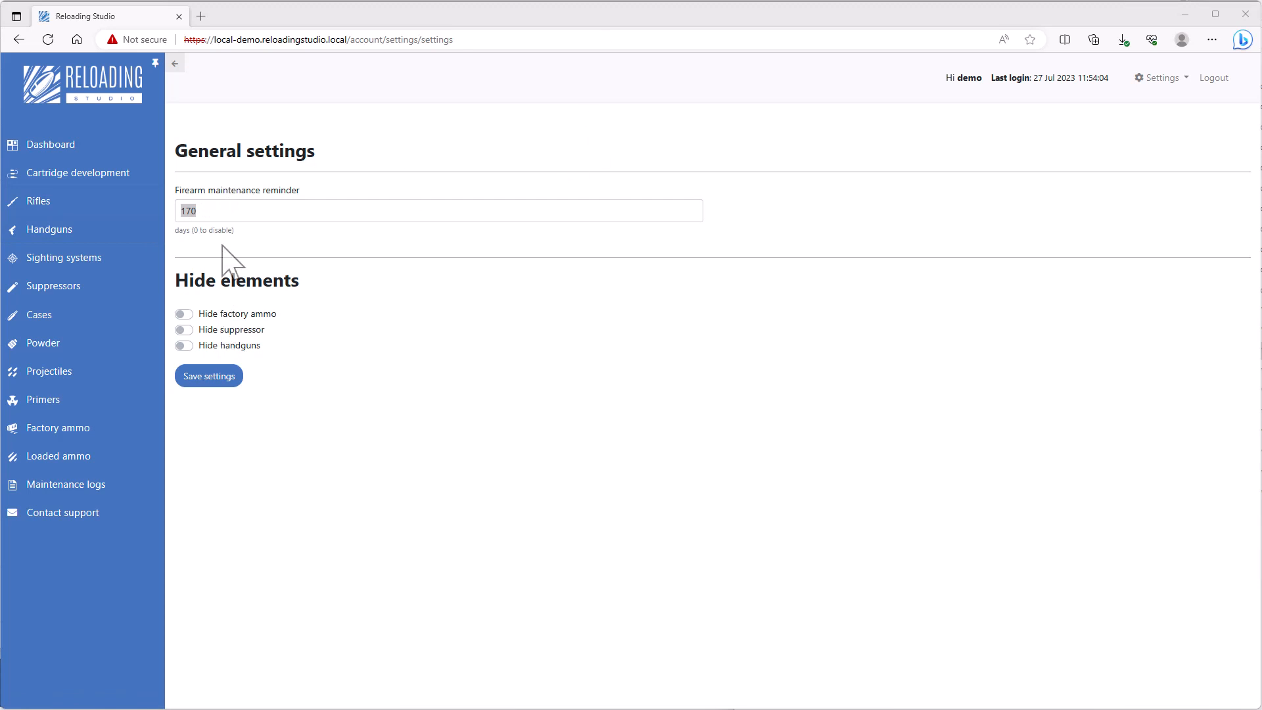
pyautogui.click(201, 217)
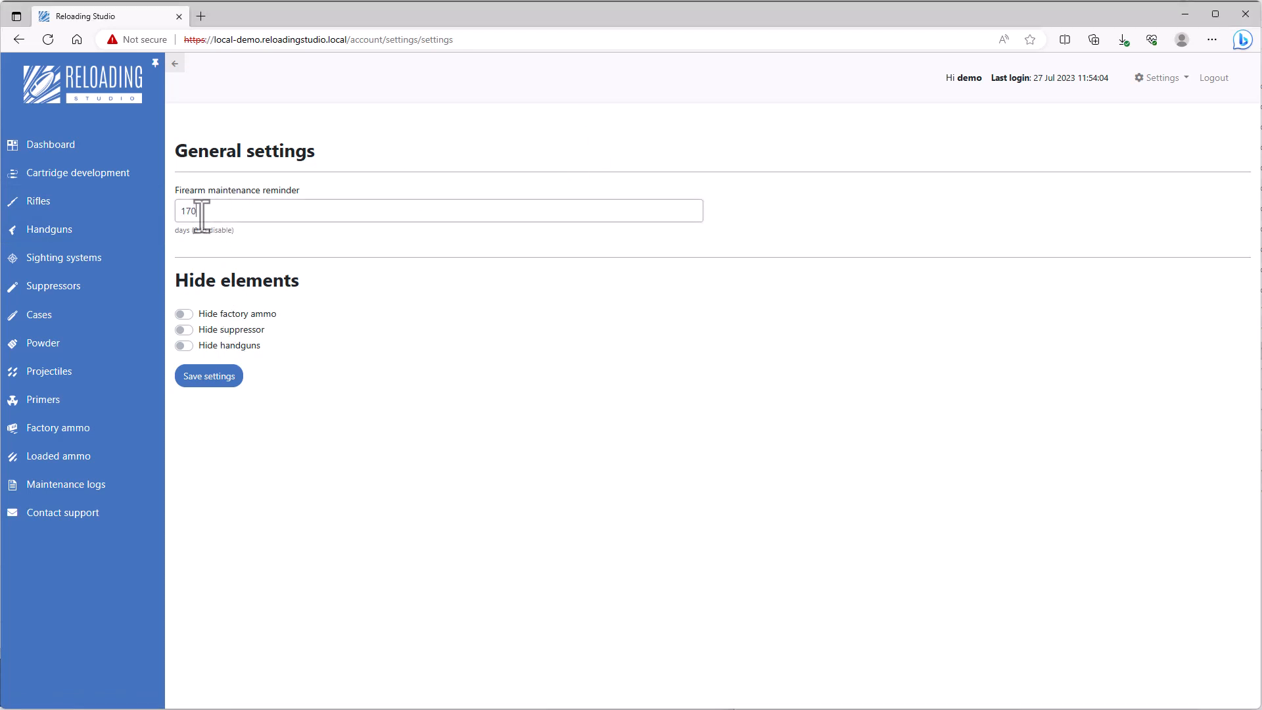
pyautogui.click(205, 213)
pyautogui.moveTo(203, 210); pyautogui.dragTo(182, 215)
pyautogui.click(222, 376)
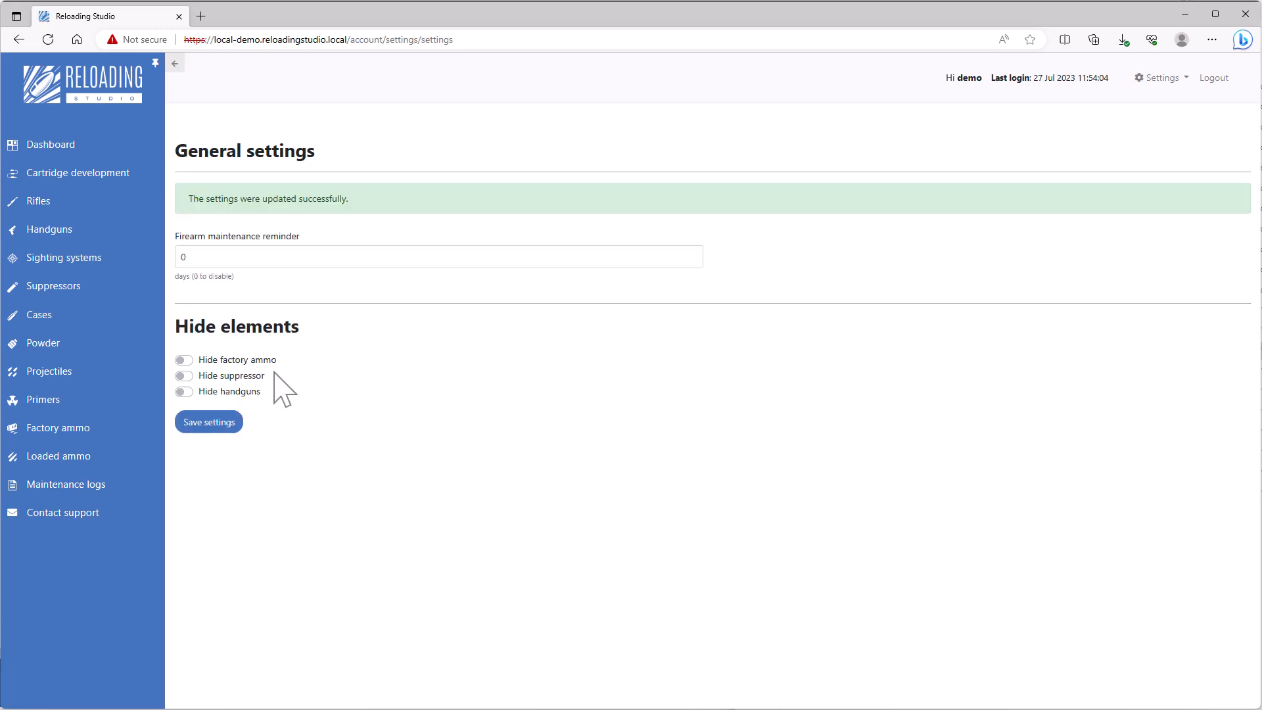
pyautogui.click(54, 232)
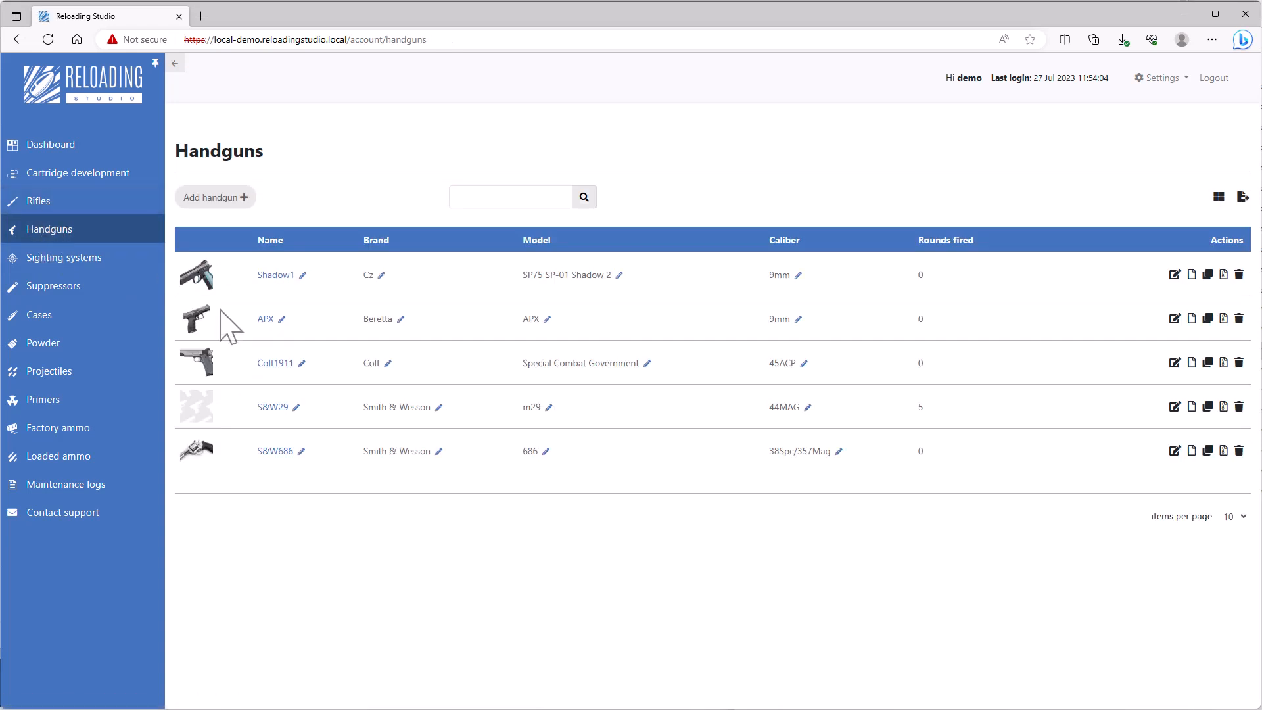
pyautogui.click(34, 202)
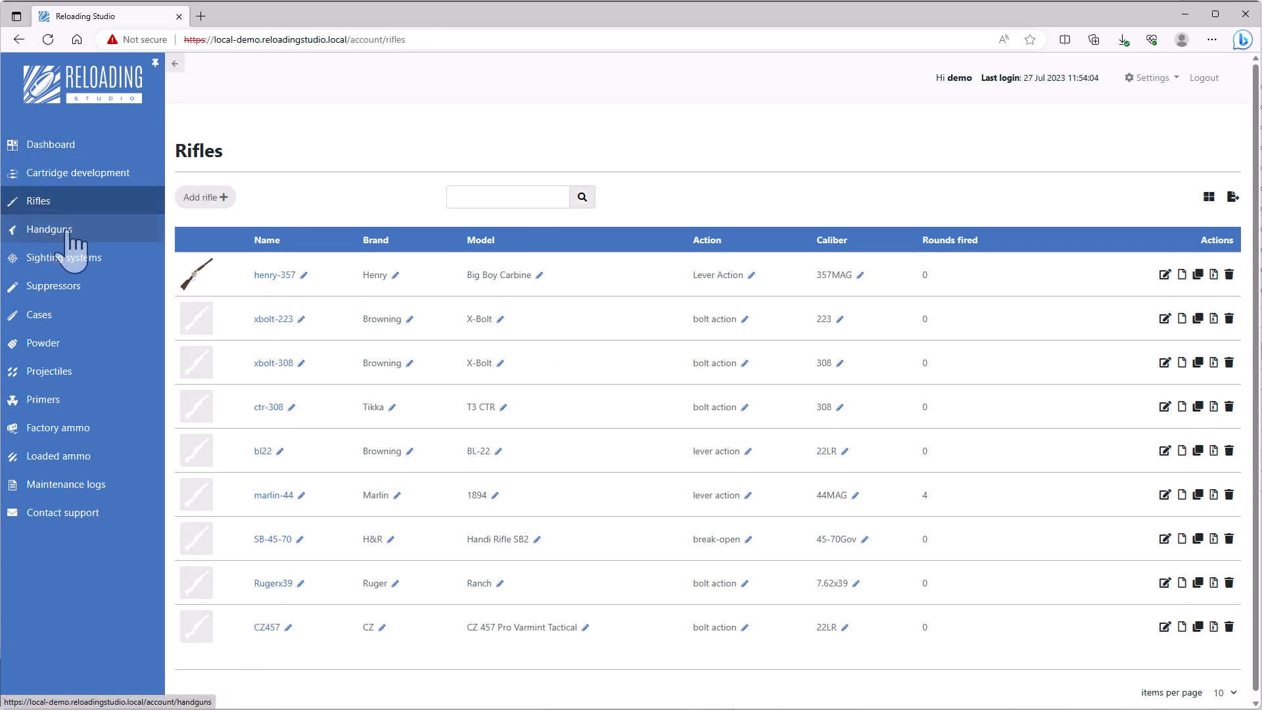
# - Set the firearm maintenance reminder to 170 days in the general settings and save
pyautogui.click(1158, 79)
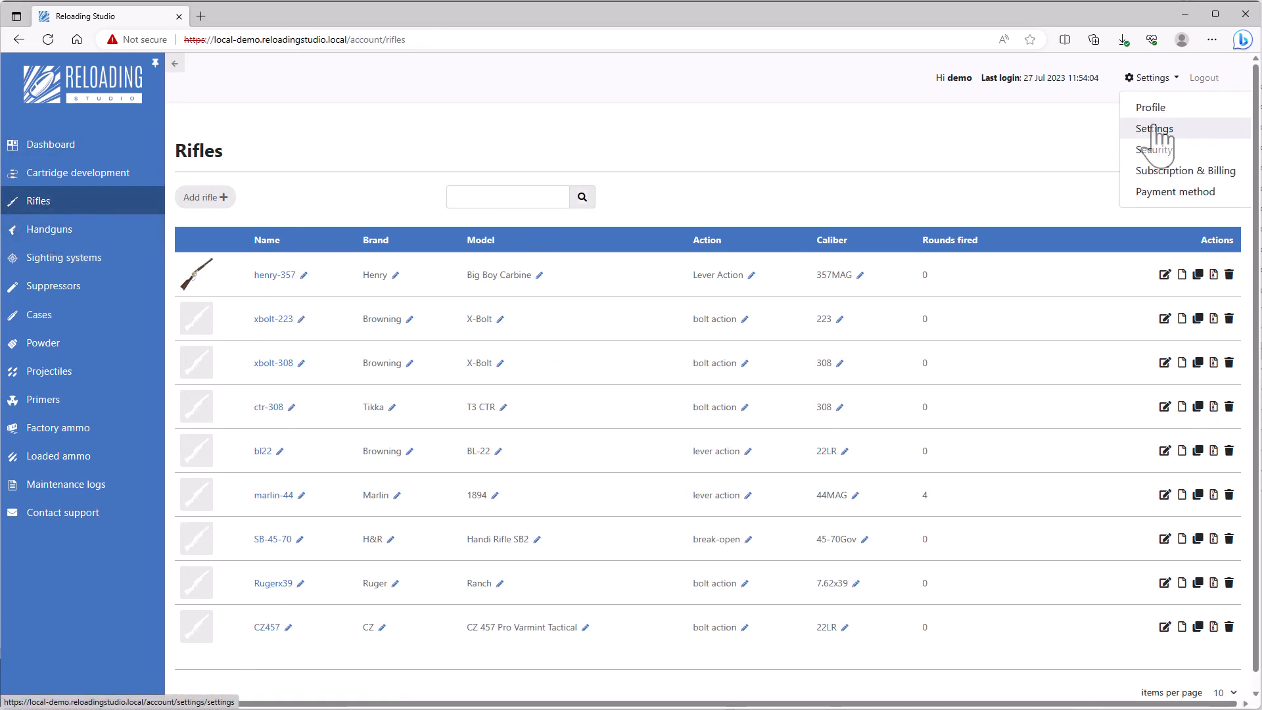
pyautogui.click(1117, 127)
pyautogui.doubleClick(196, 217)
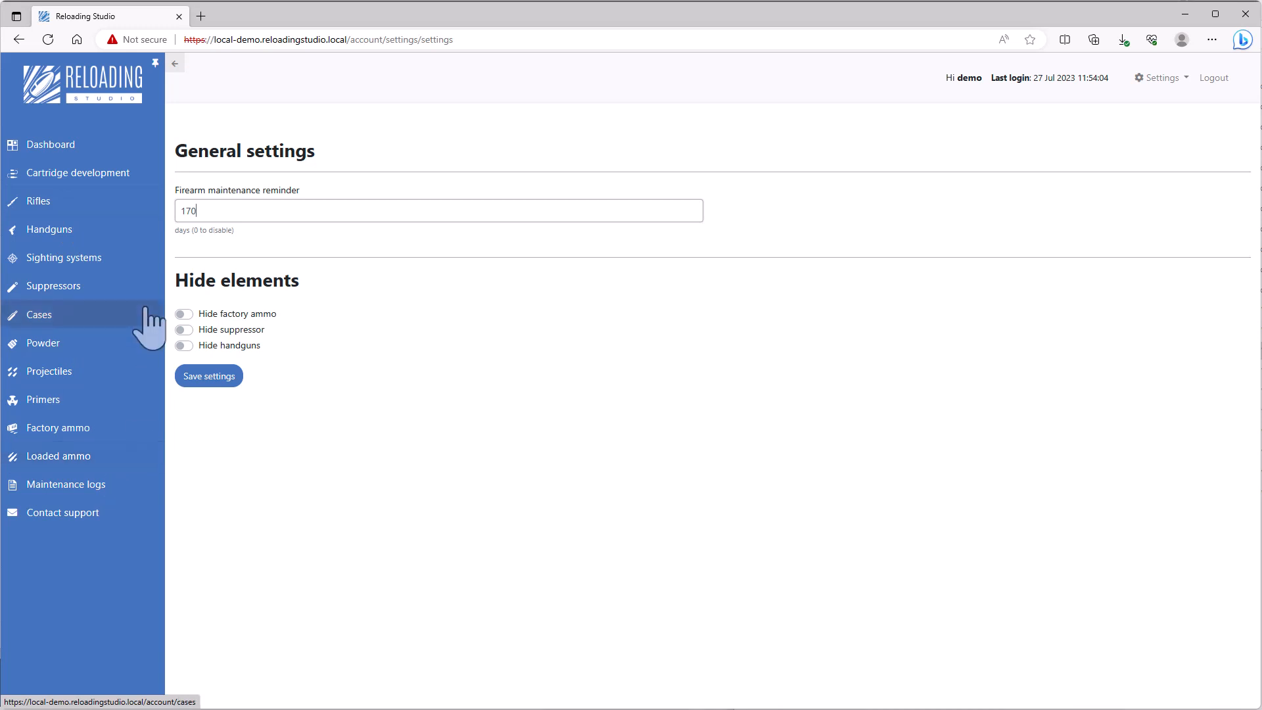
pyautogui.click(203, 378)
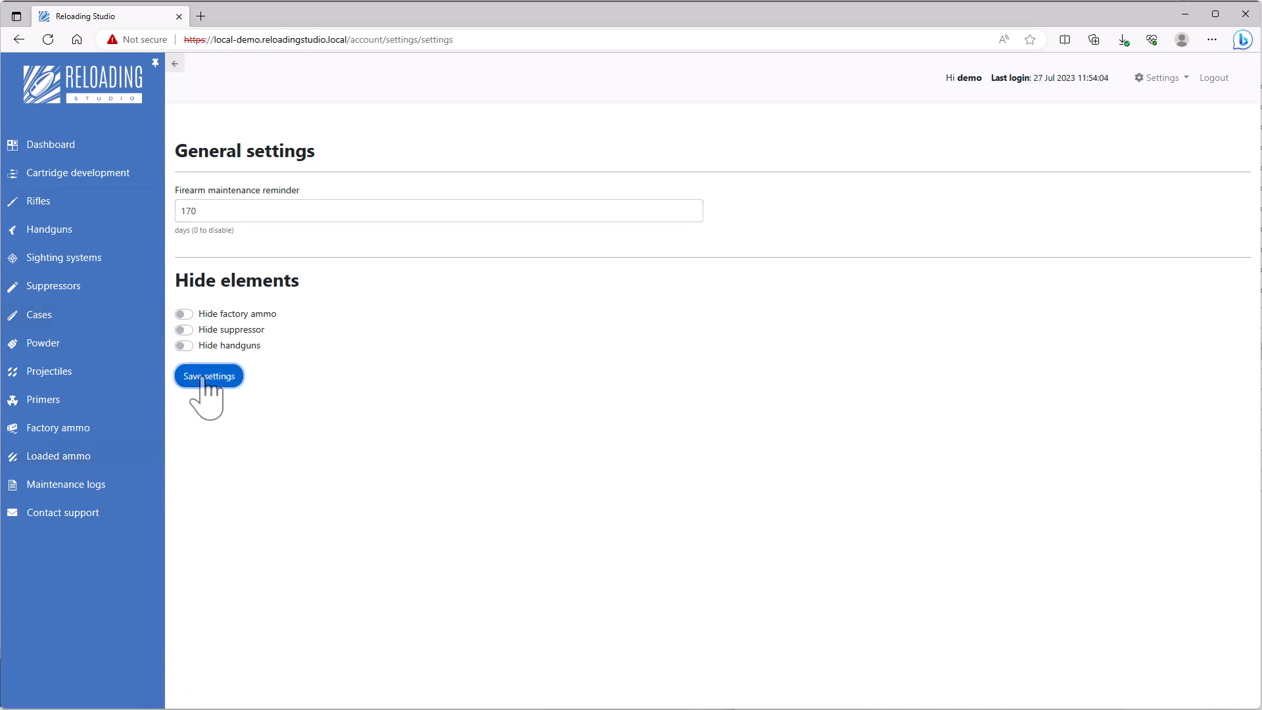
# - Add a maintenance log to the henry-357 rifle with the note "I waxed the stock", dated 27-Jul-2023, and save it
pyautogui.click(48, 201)
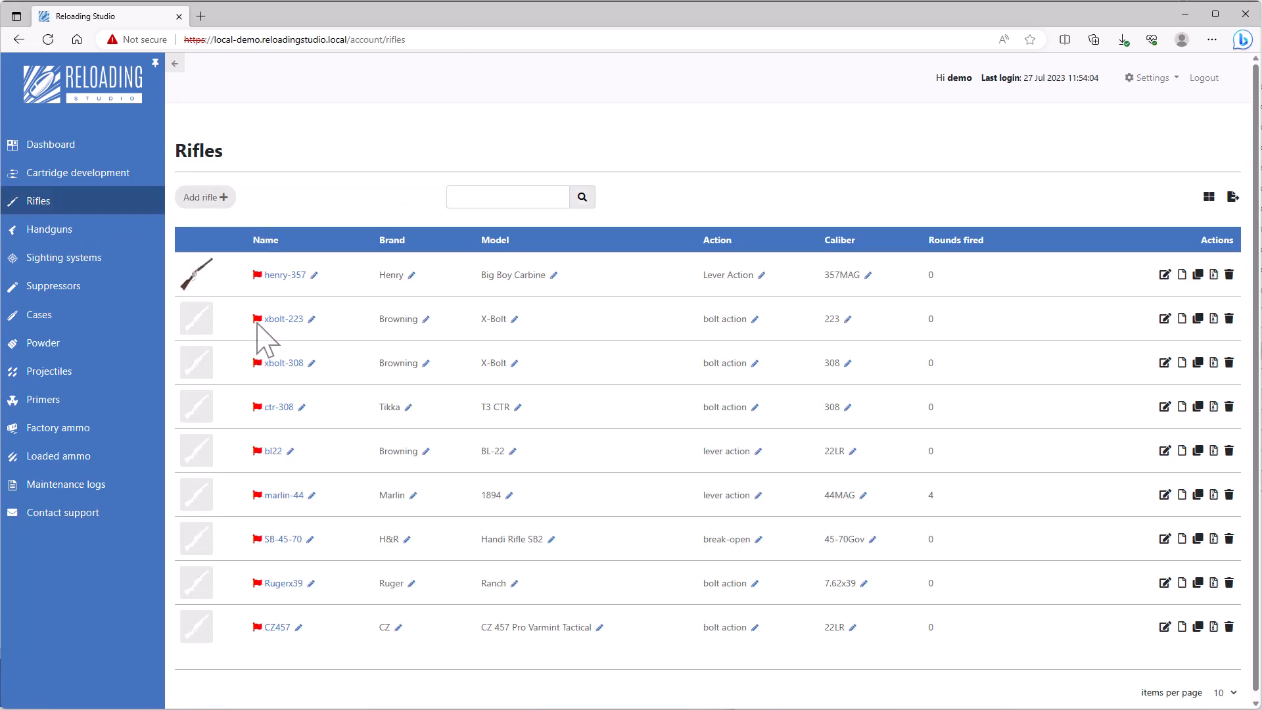
pyautogui.scroll(-1, 275, 559)
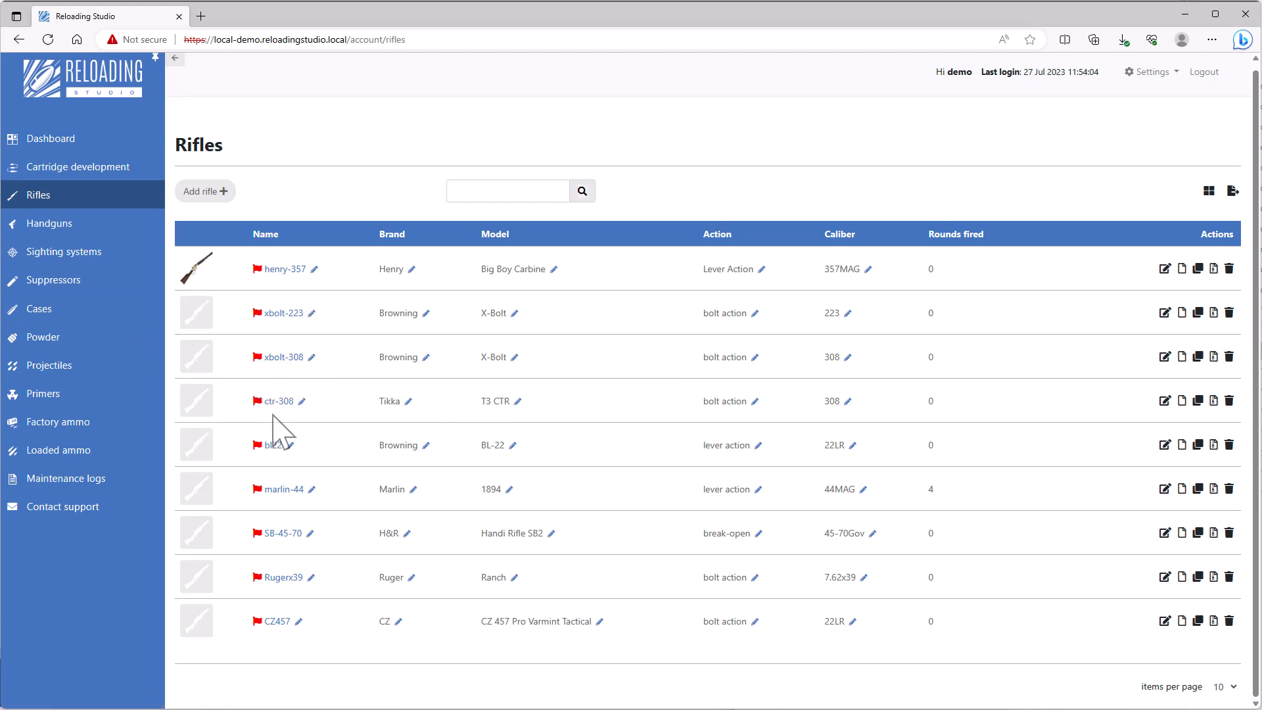
pyautogui.click(1182, 269)
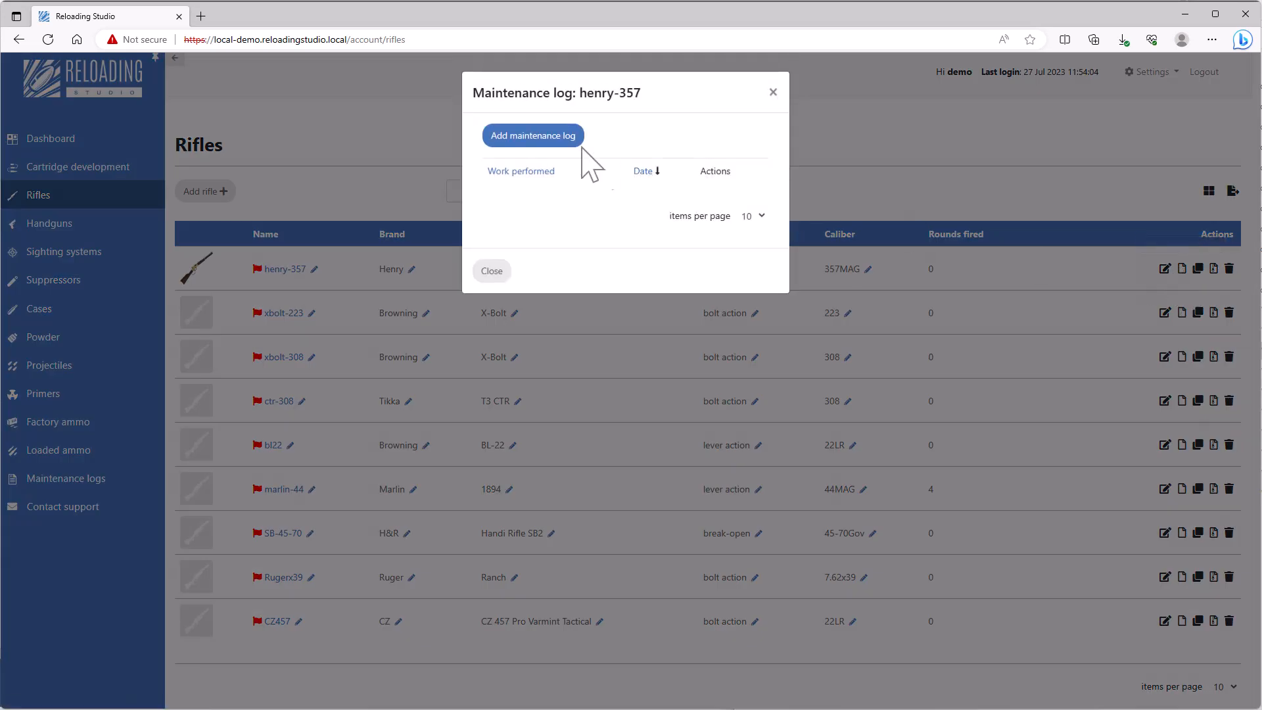
pyautogui.click(519, 138)
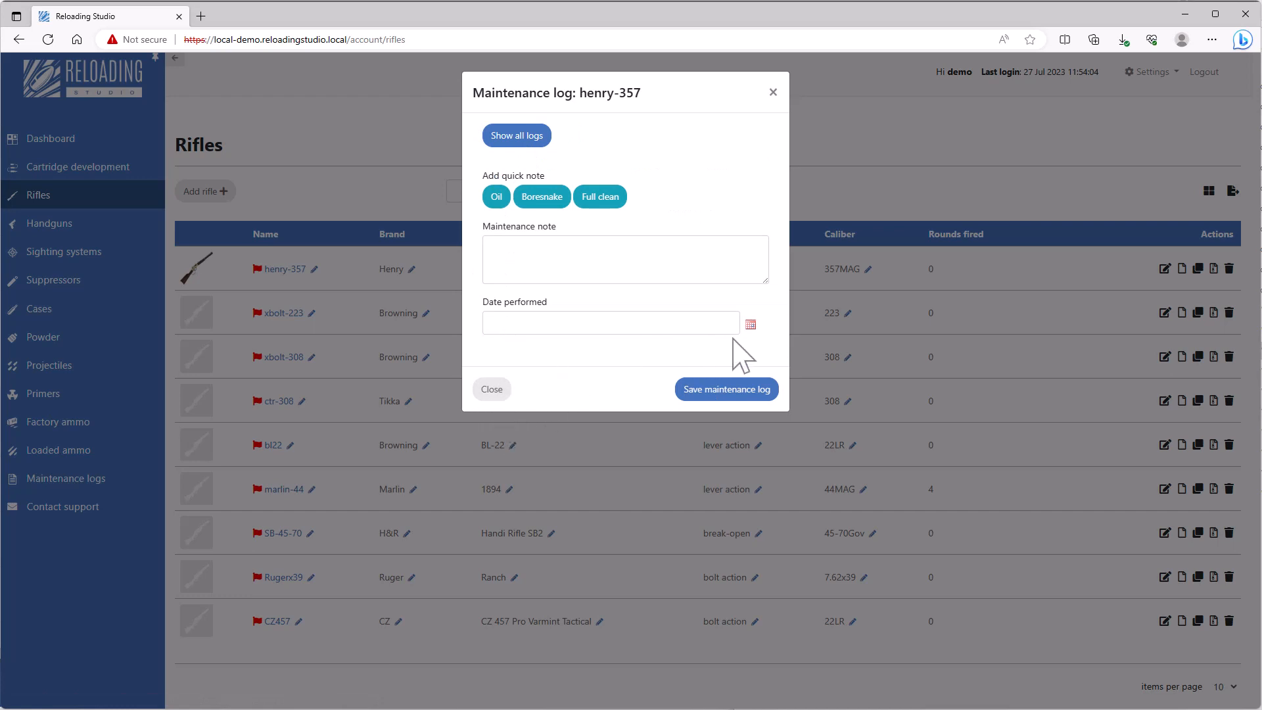
pyautogui.click(750, 325)
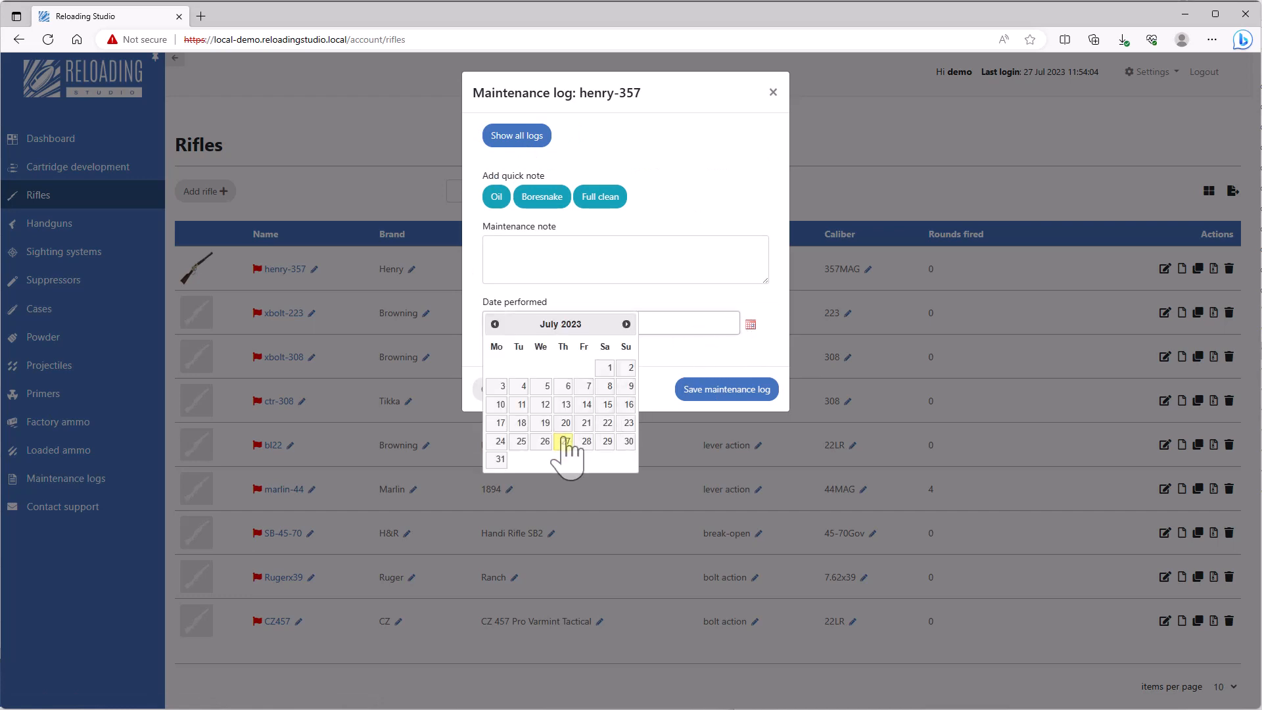
pyautogui.click(513, 269)
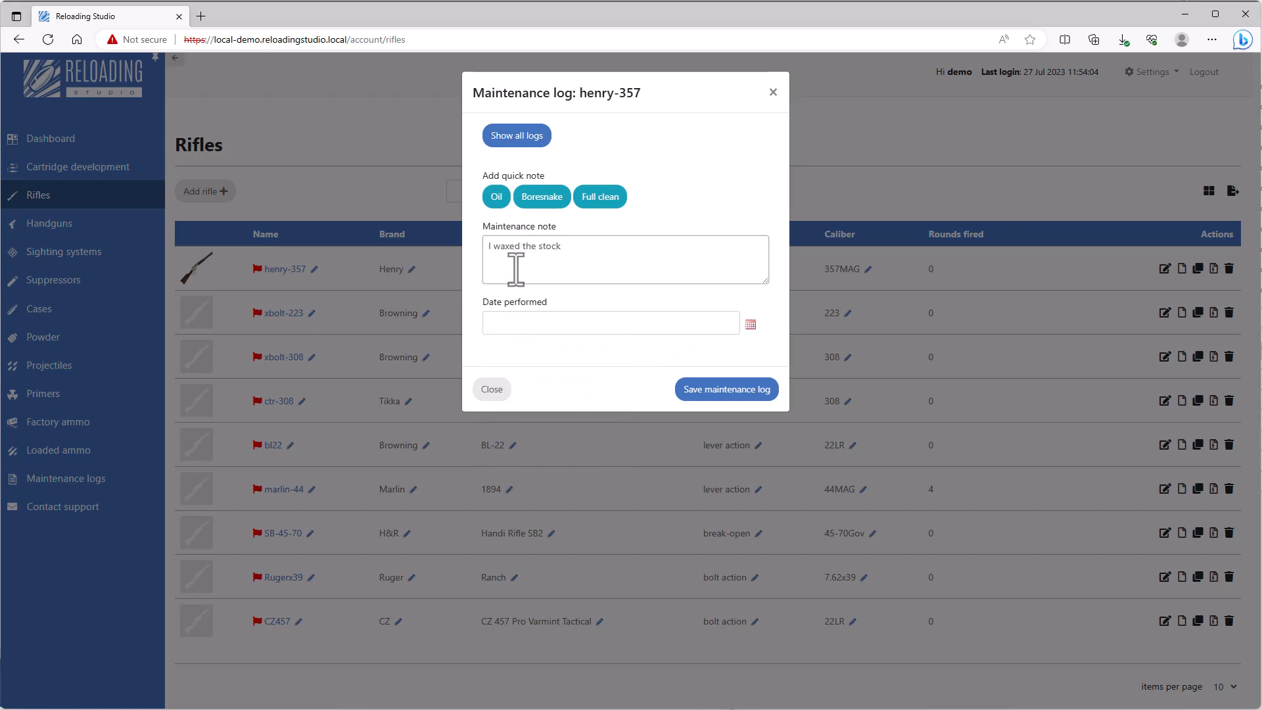
pyautogui.click(750, 324)
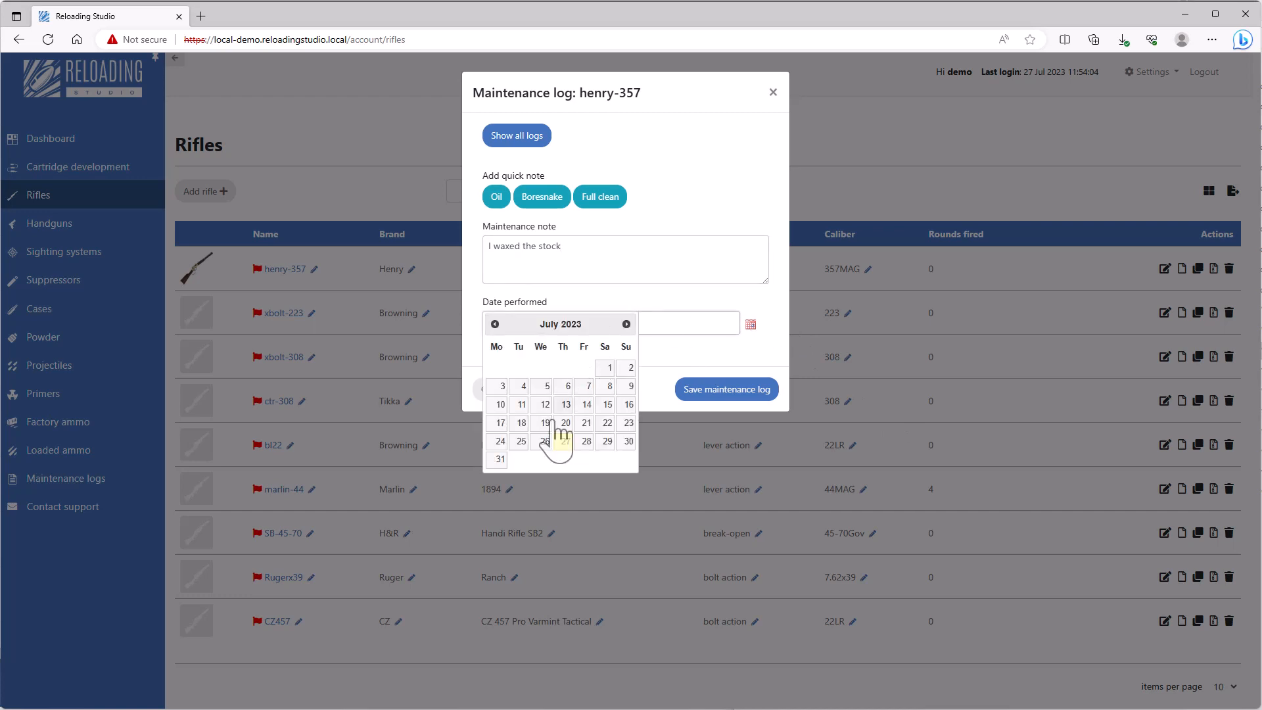
pyautogui.click(563, 440)
pyautogui.click(700, 390)
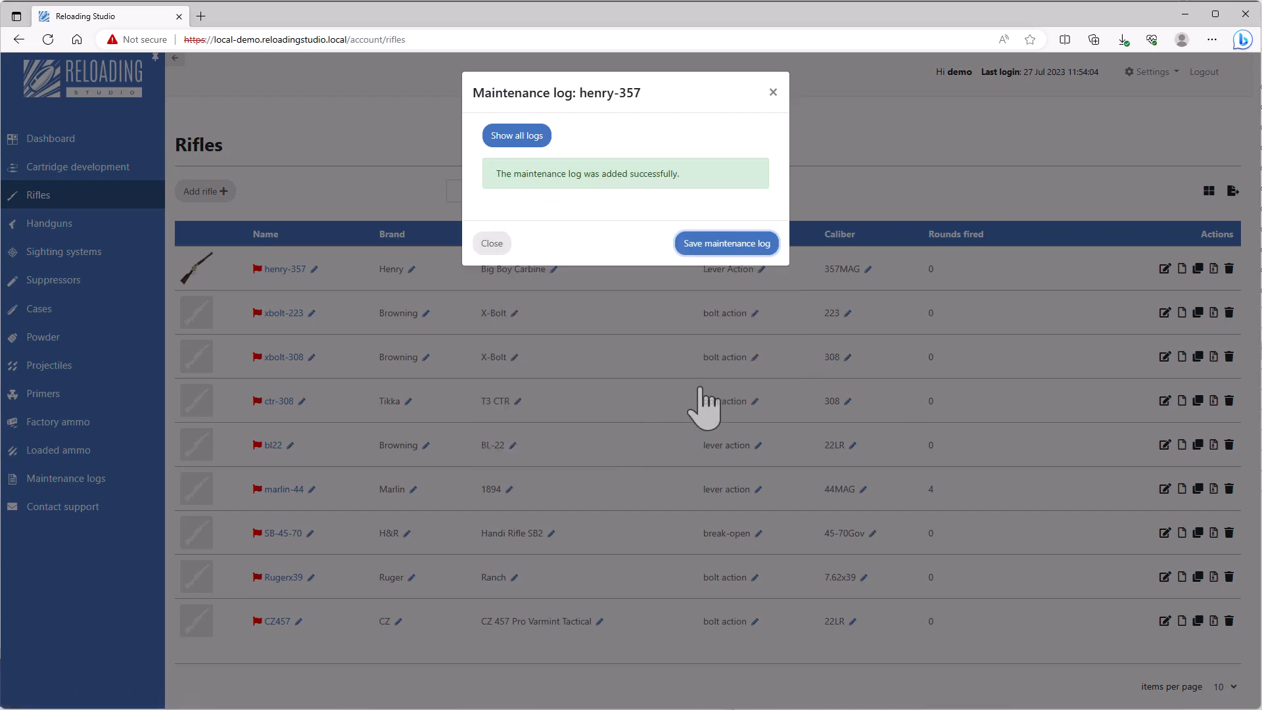
# - Show all logs for henry-357, add a maintenance log using the Boresnake quick note, save it, and close the log
pyautogui.click(532, 145)
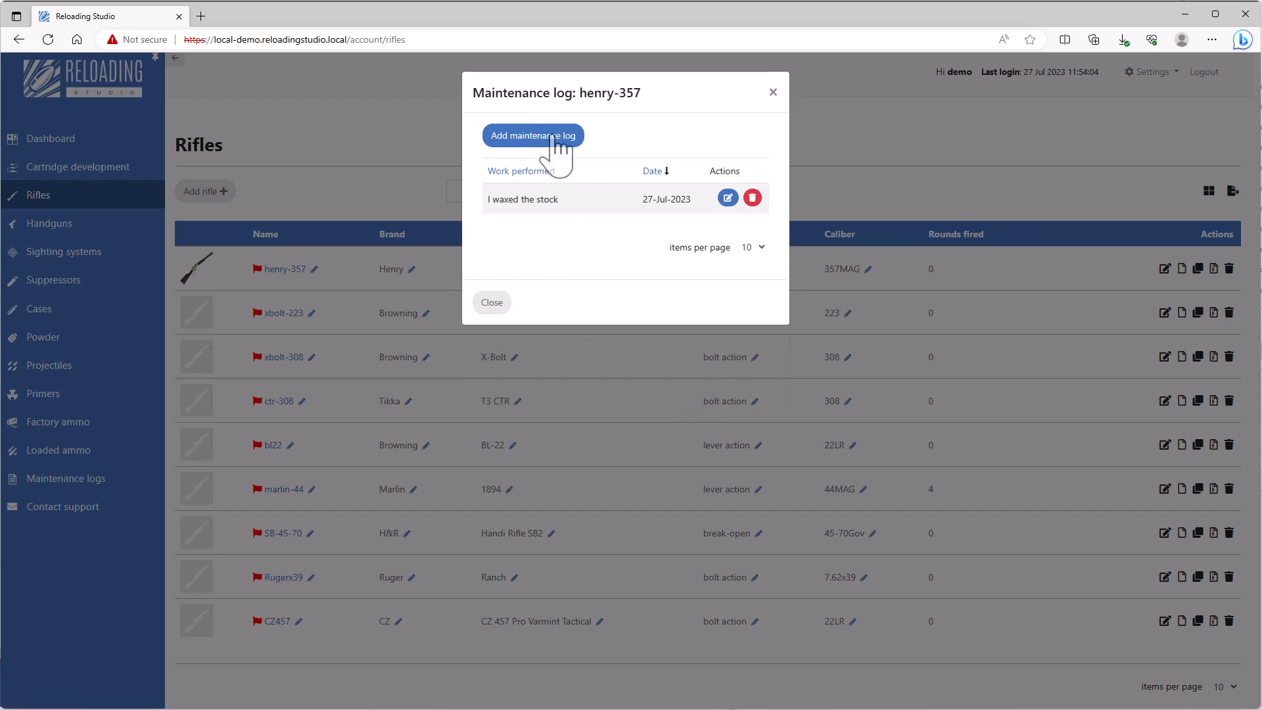
pyautogui.click(552, 136)
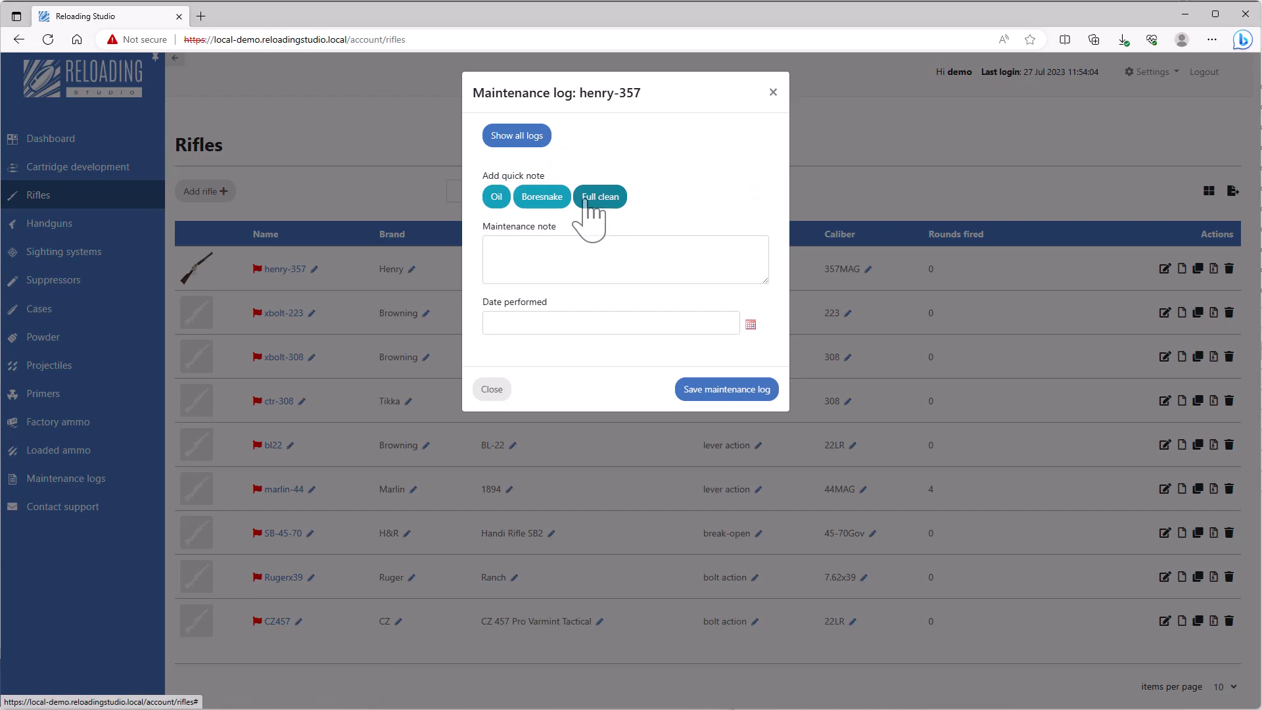
pyautogui.click(547, 201)
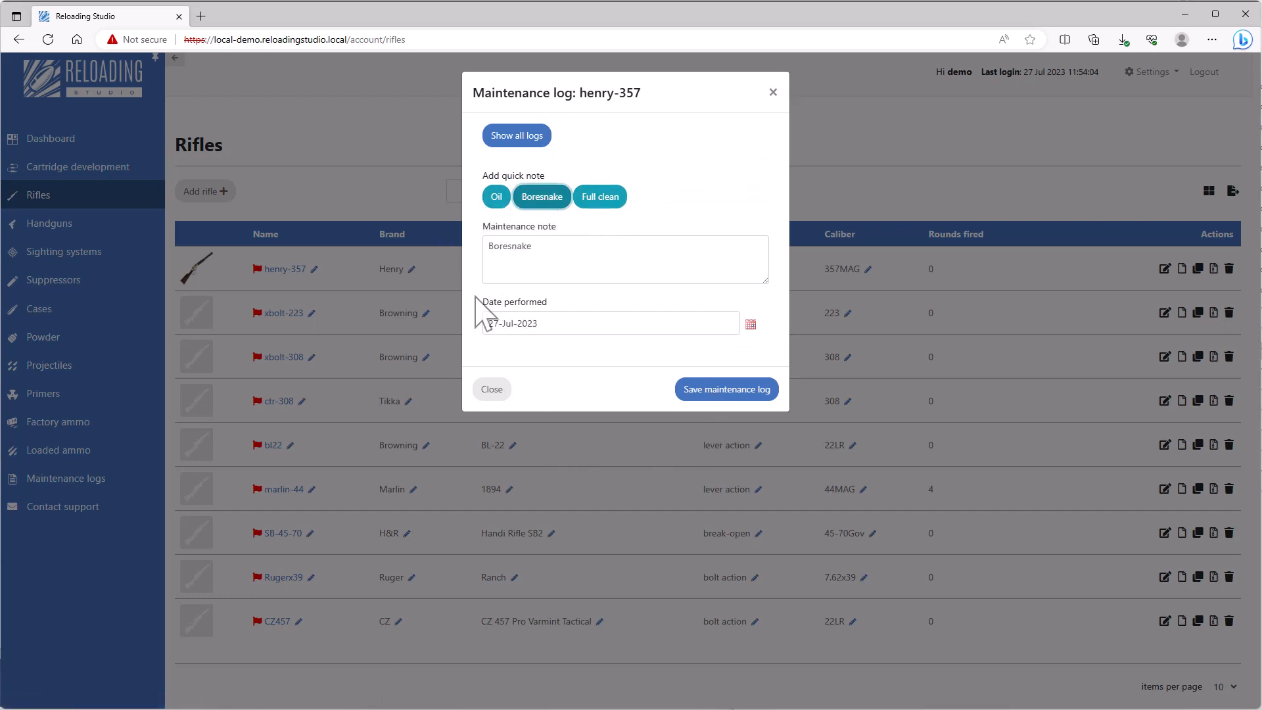
pyautogui.click(715, 394)
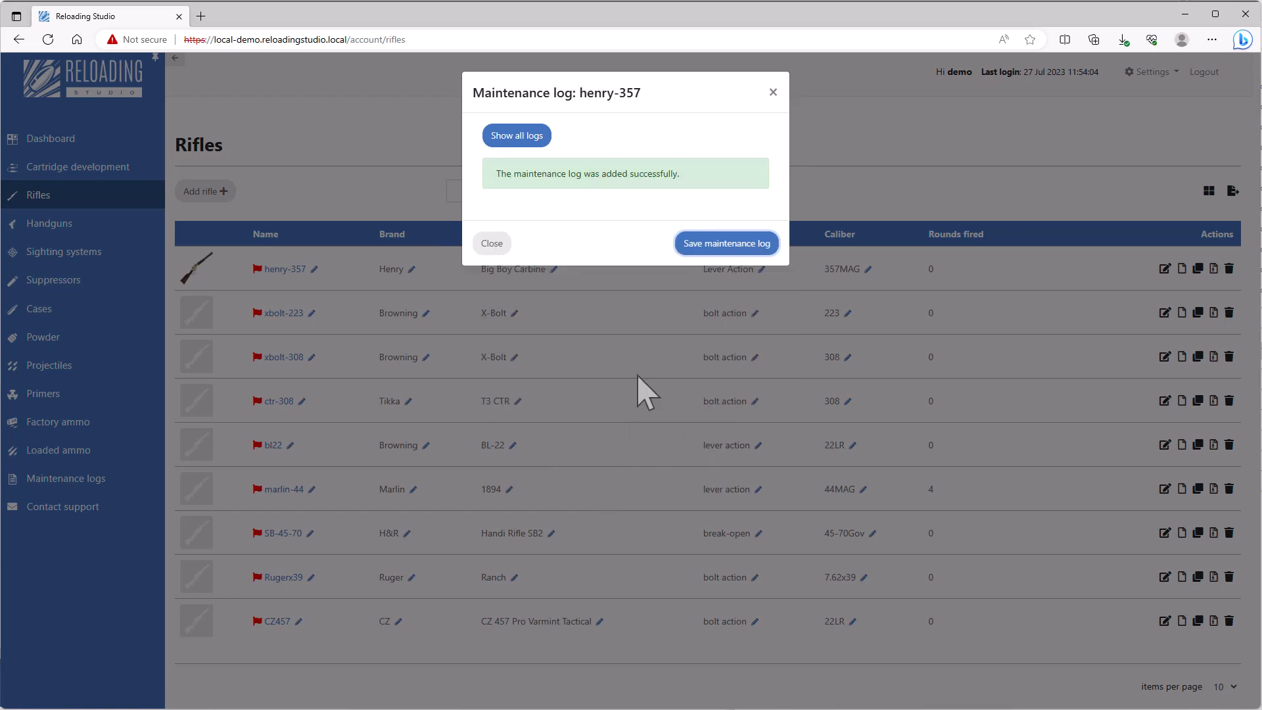
pyautogui.click(492, 244)
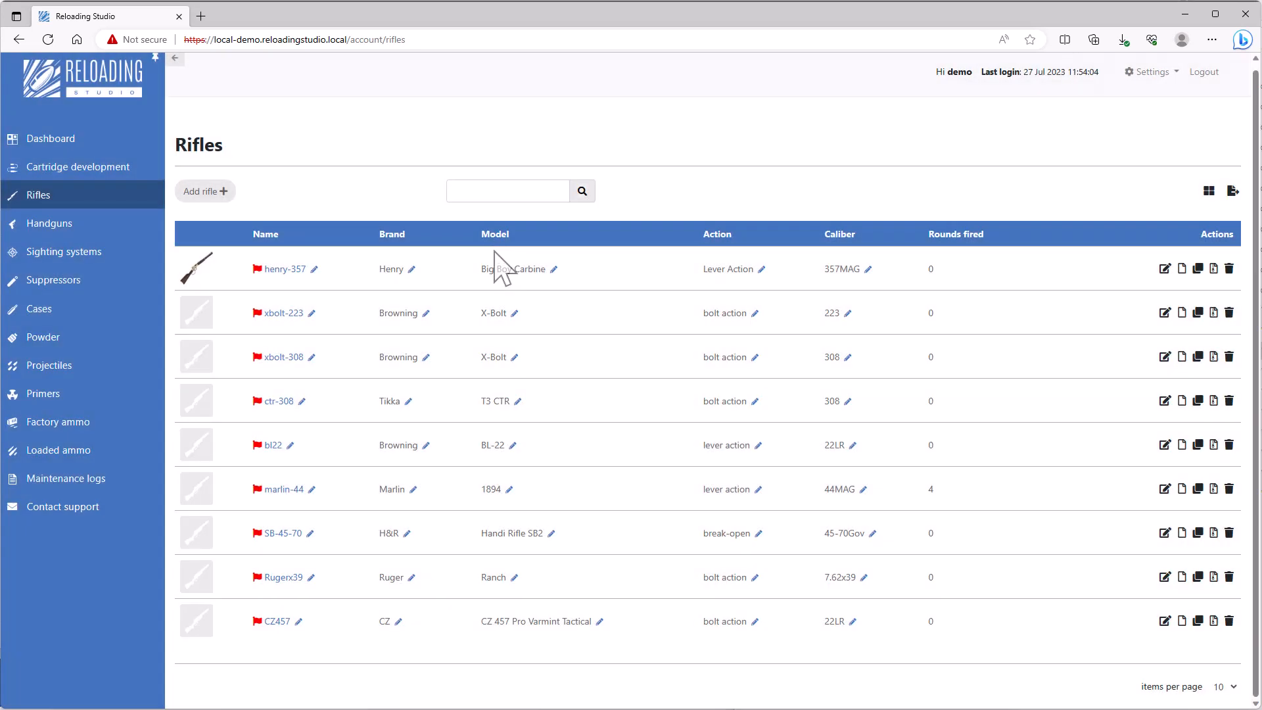
# - Check the refreshed rifle list, and view the detail records of the henry-357 rifle and the Shadow1 handgun
pyautogui.click(40, 201)
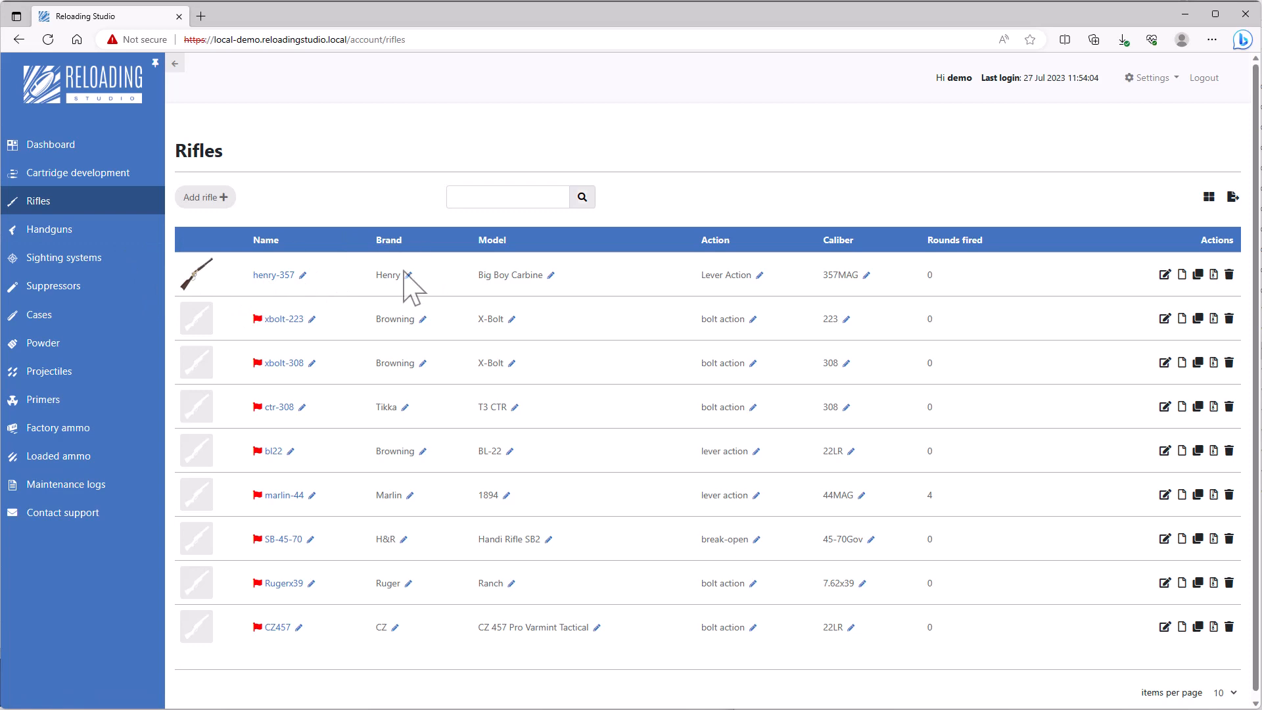
pyautogui.click(268, 276)
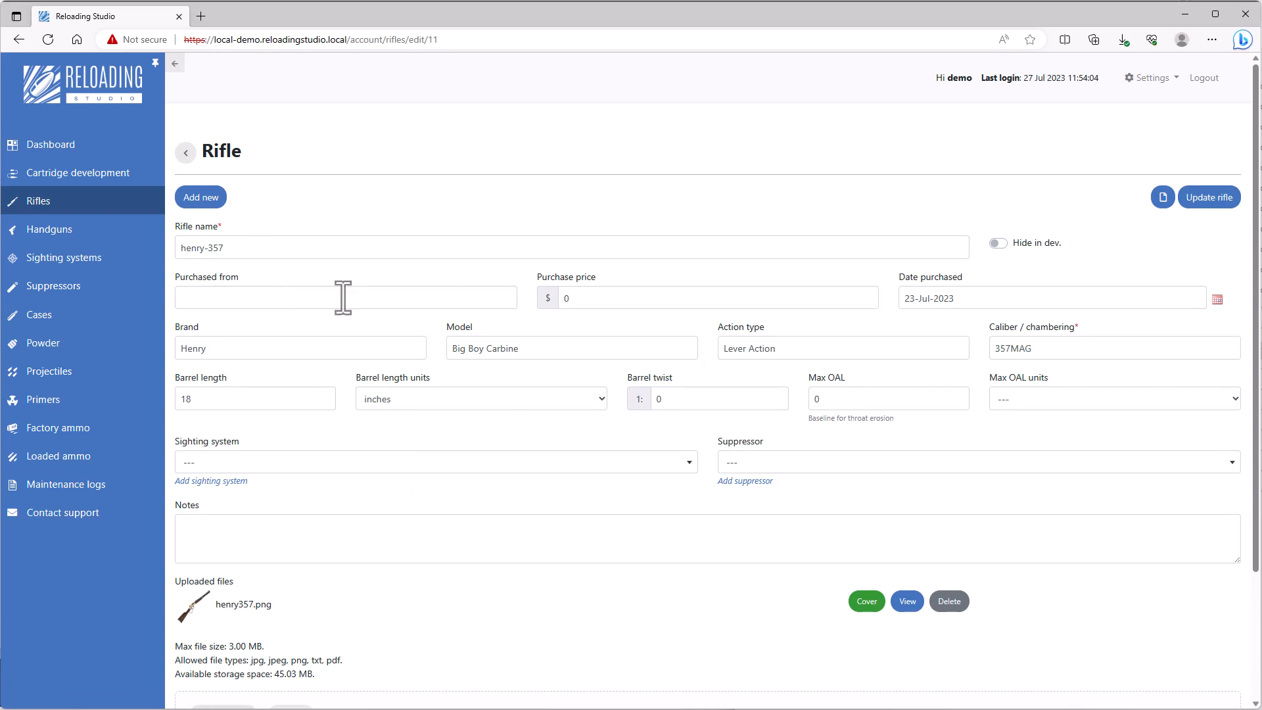
pyautogui.click(45, 231)
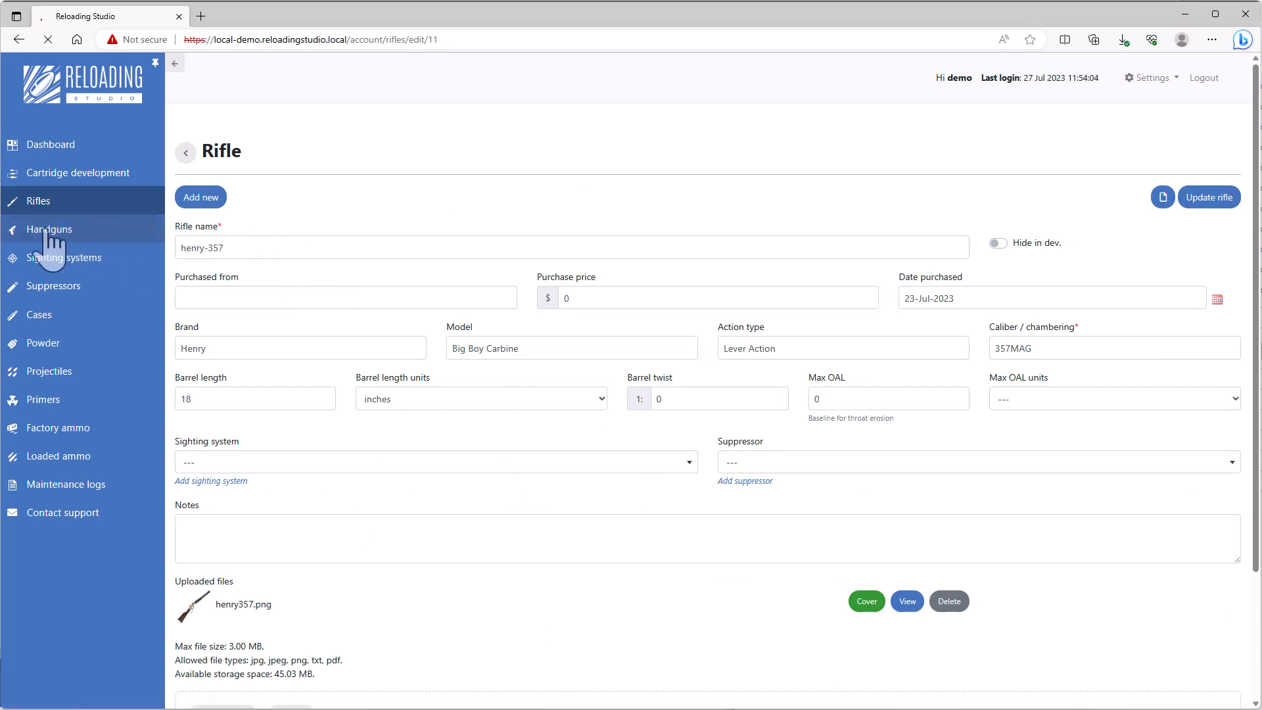
pyautogui.click(287, 275)
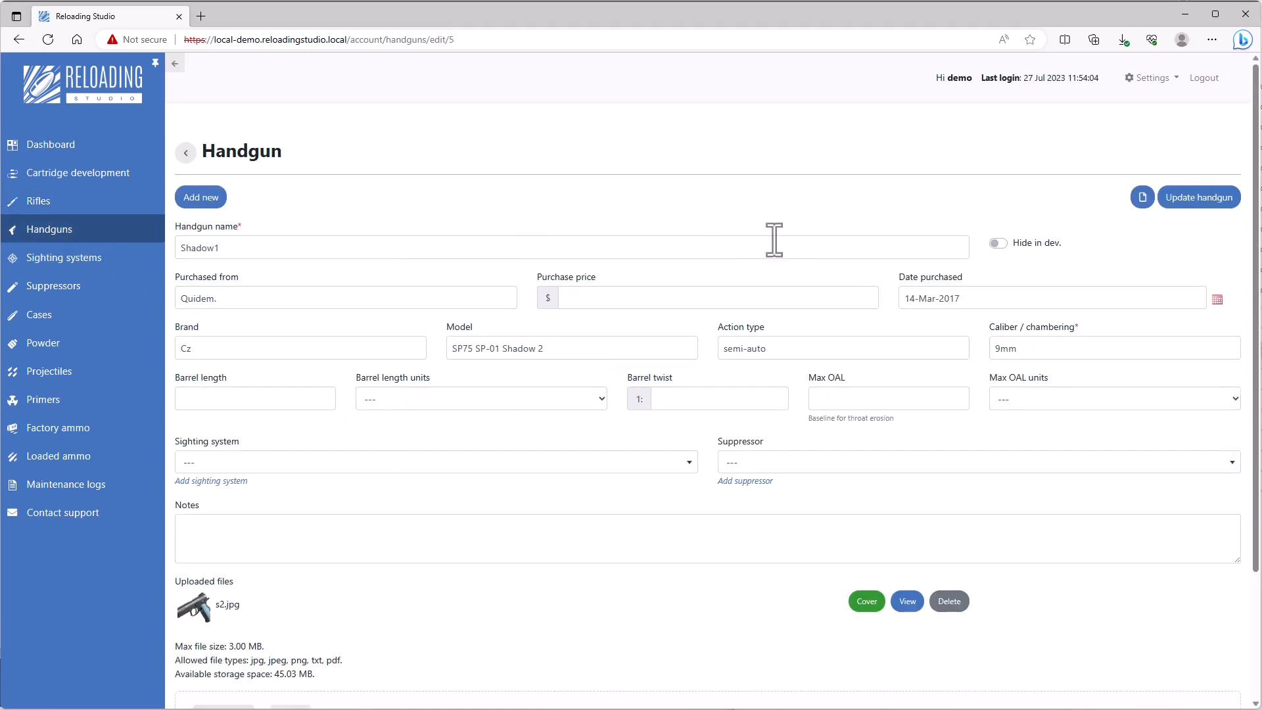
# - Open the henry-357 rifle's record, add a maintenance log with the Oil quick note, save it, and close the log
pyautogui.click(39, 201)
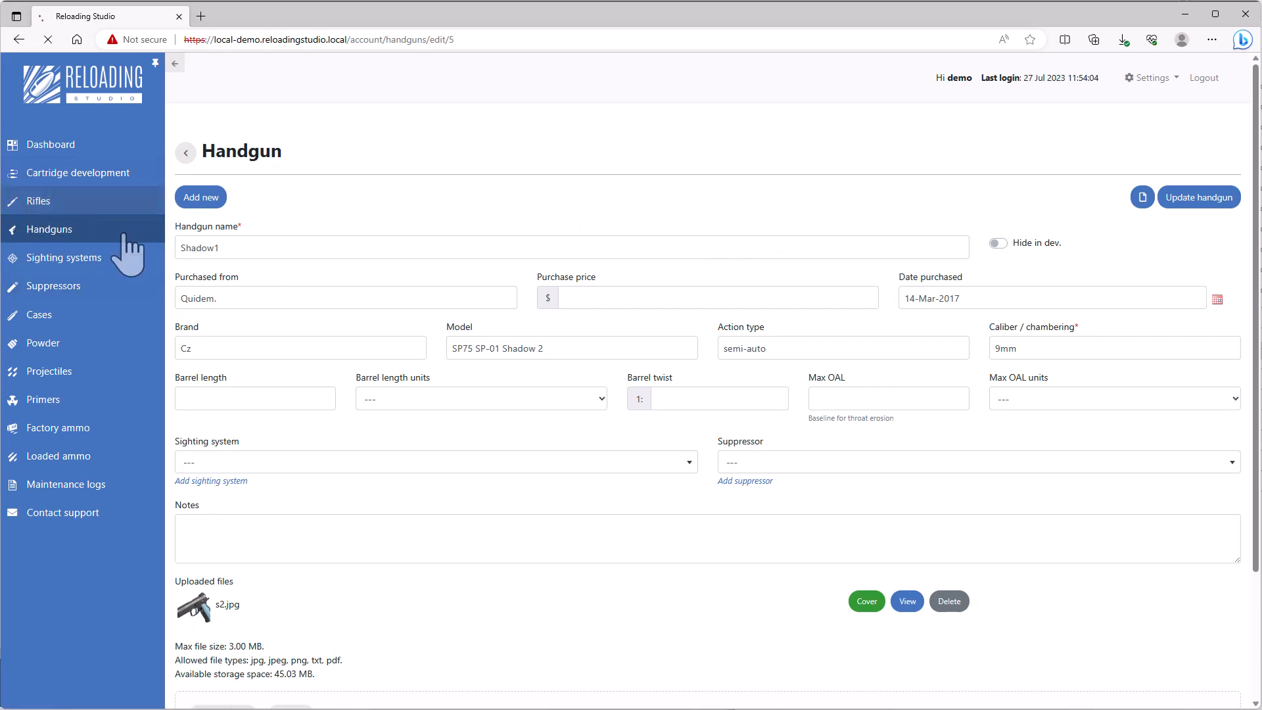
pyautogui.click(276, 276)
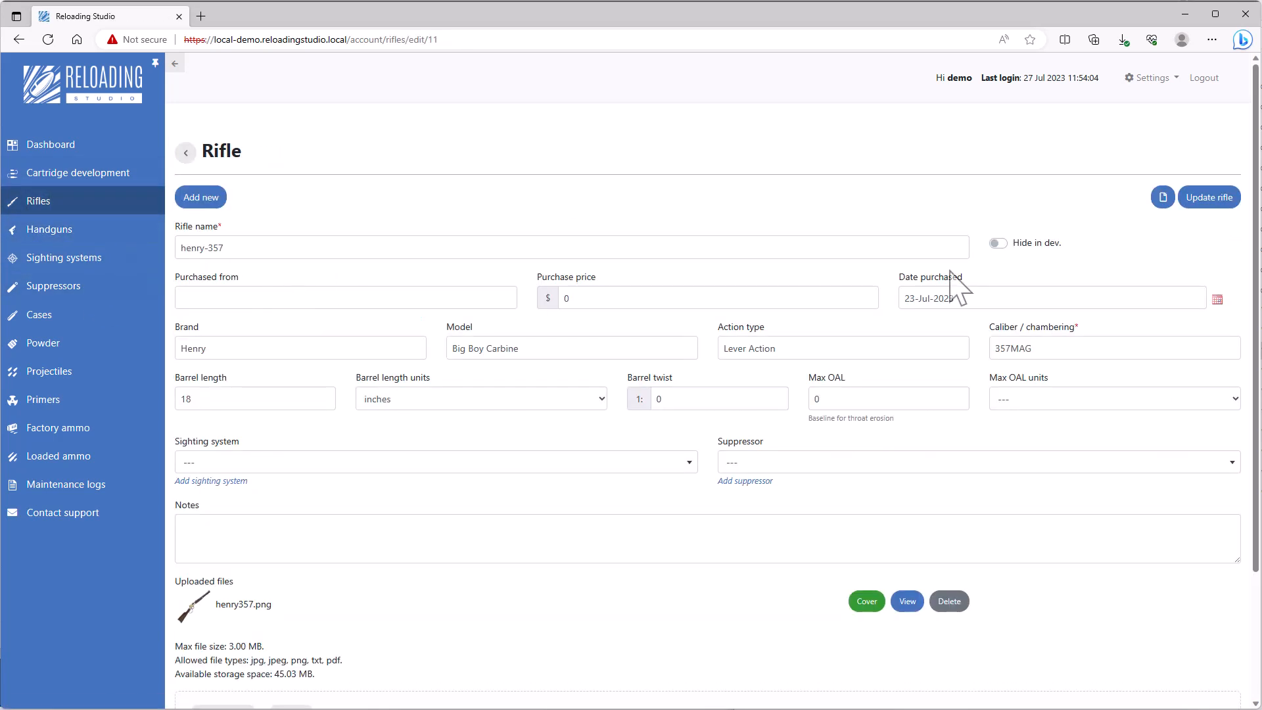
pyautogui.click(1163, 198)
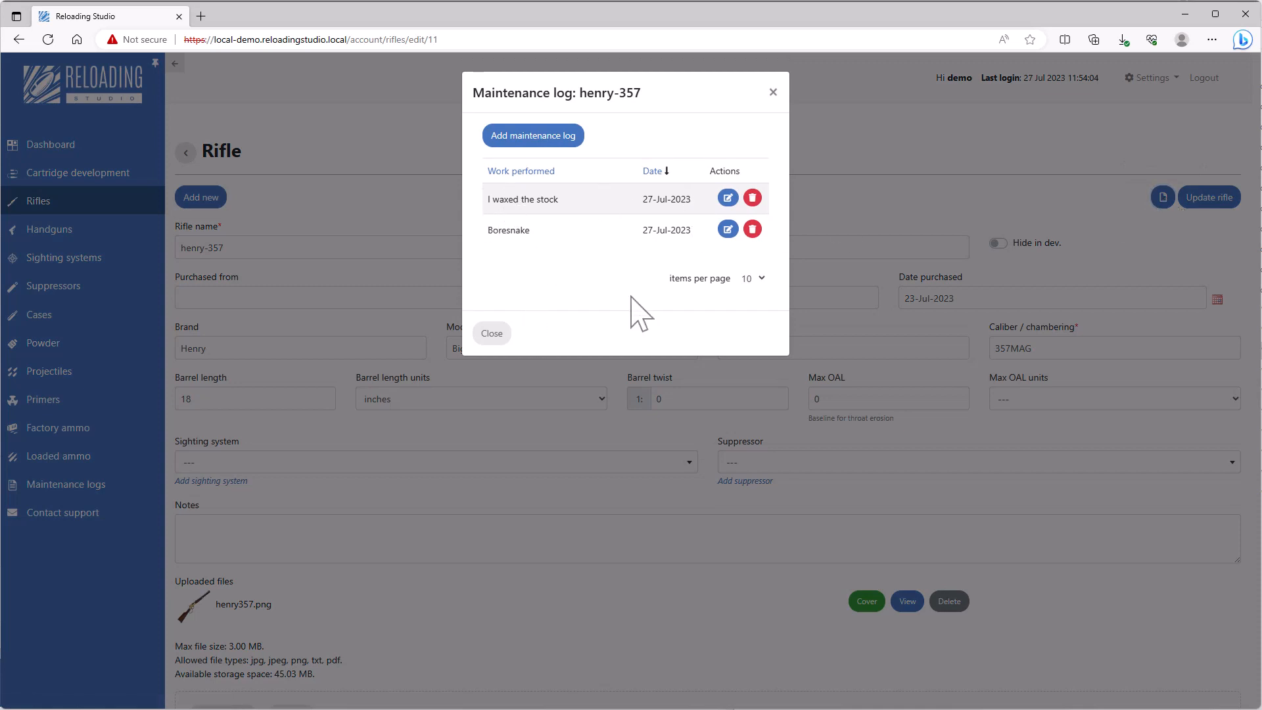
pyautogui.click(757, 280)
pyautogui.click(752, 332)
pyautogui.click(518, 140)
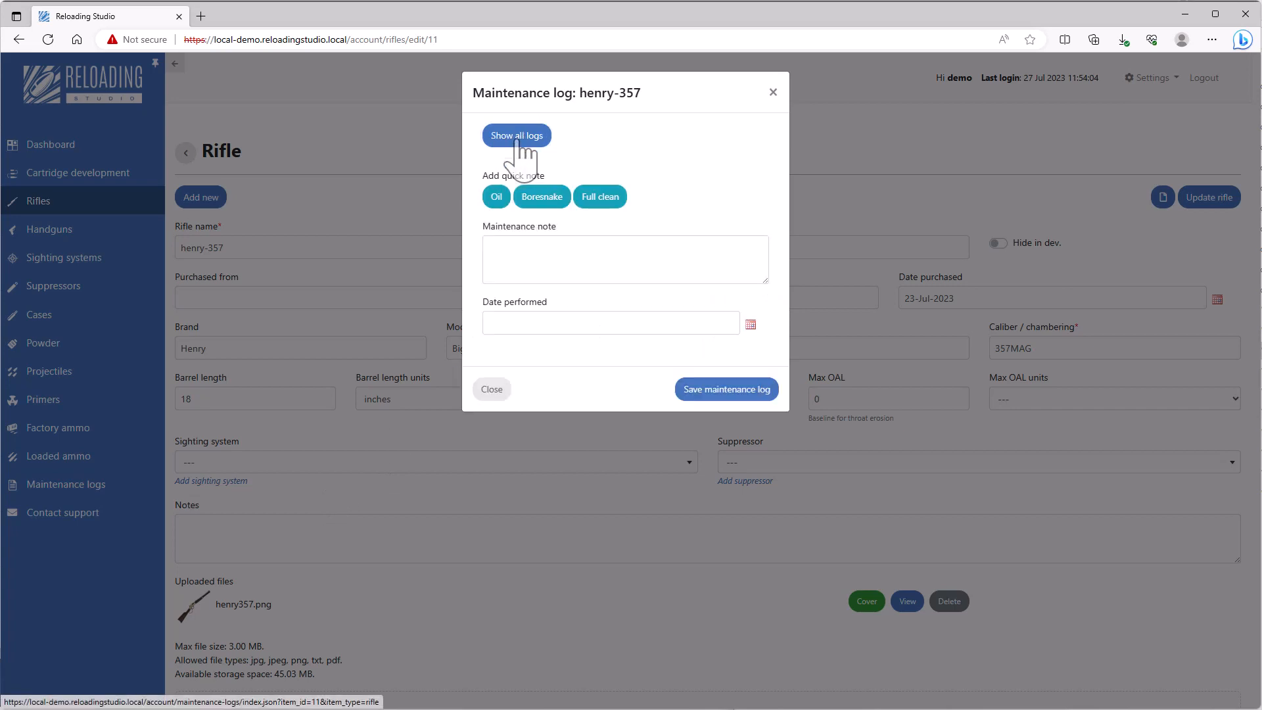
pyautogui.click(497, 199)
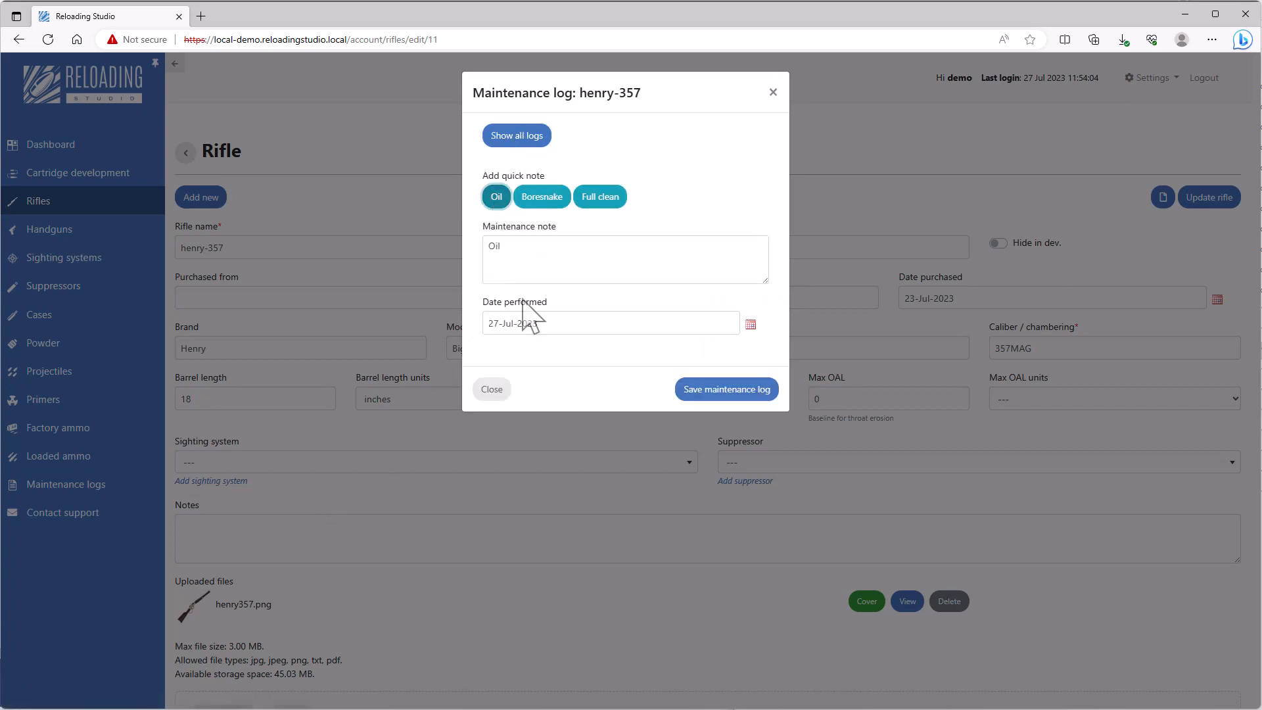
pyautogui.click(732, 389)
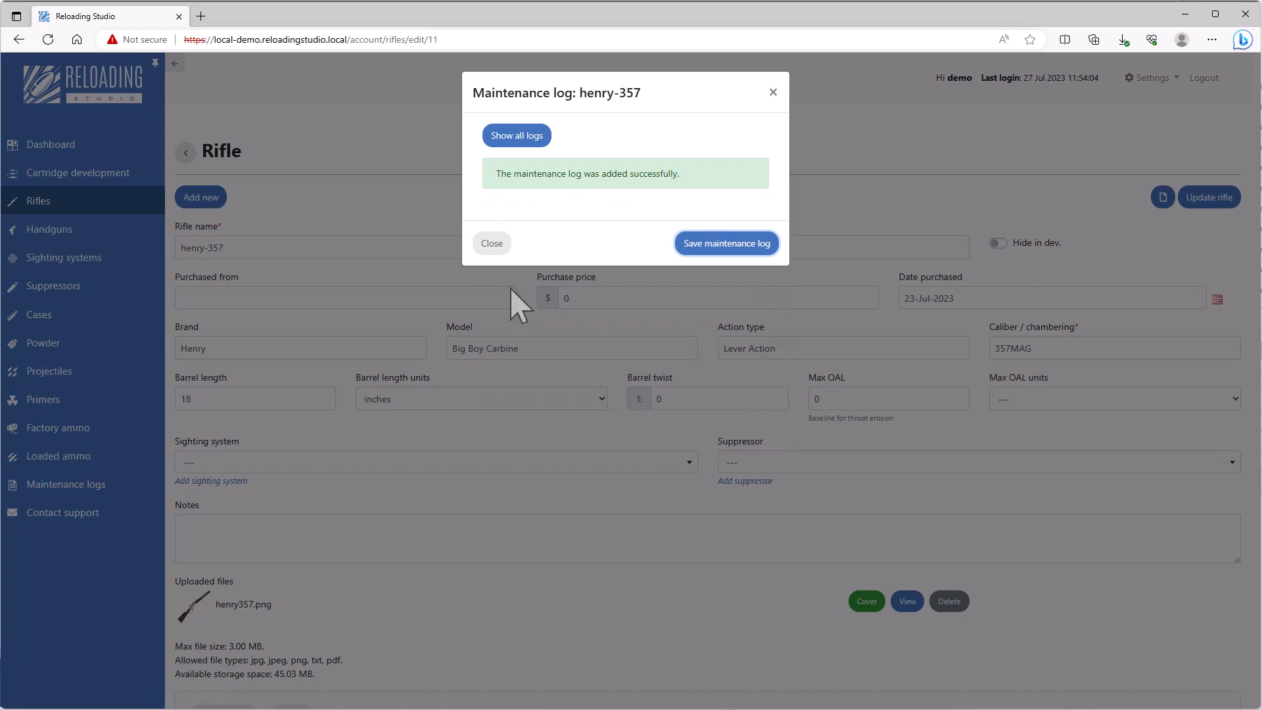
pyautogui.click(493, 244)
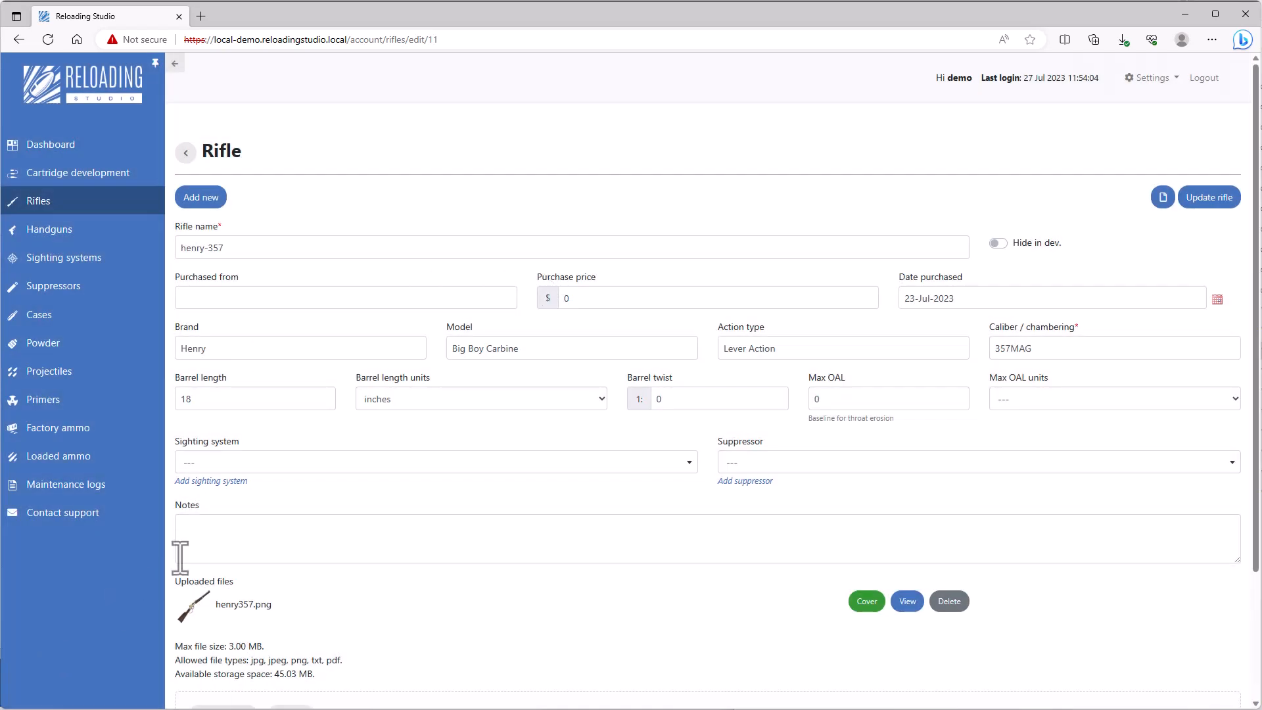
# - Add a maintenance log to the xbolt-223 rifle with the Boresnake quick note, save and close it, and refresh the rifle list
pyautogui.click(55, 204)
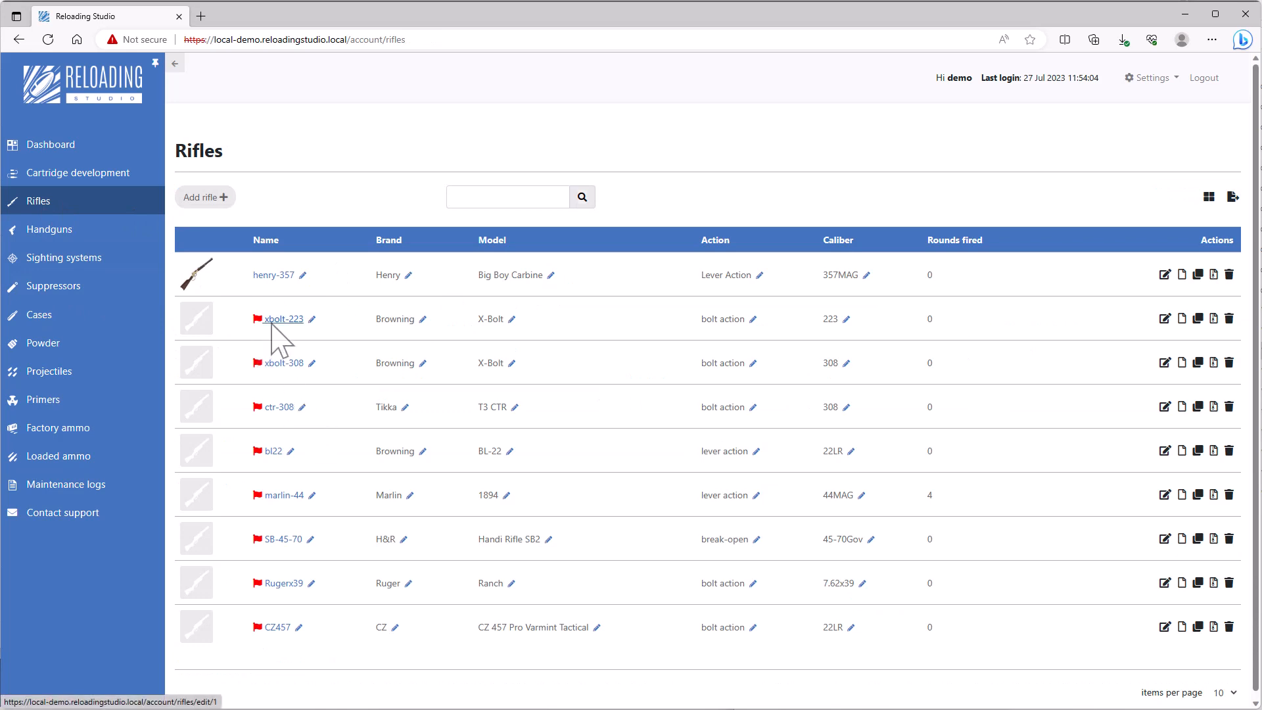
pyautogui.click(1182, 320)
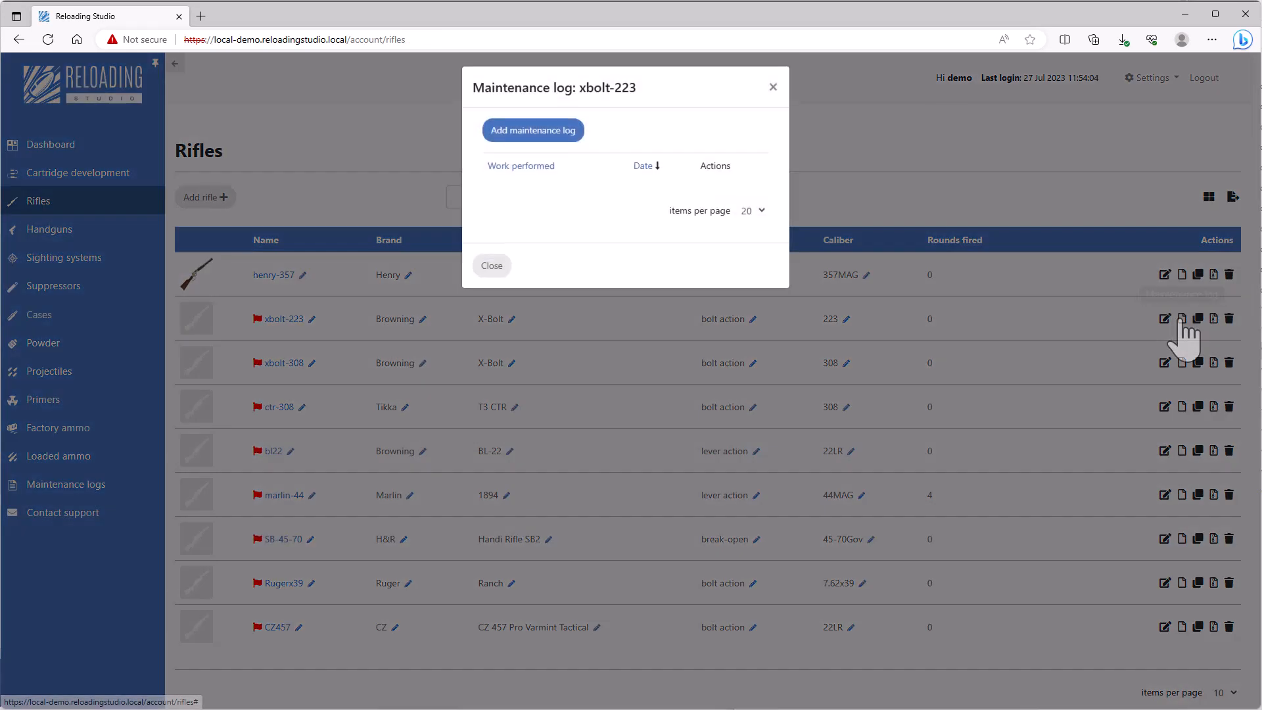
pyautogui.click(534, 131)
pyautogui.click(542, 197)
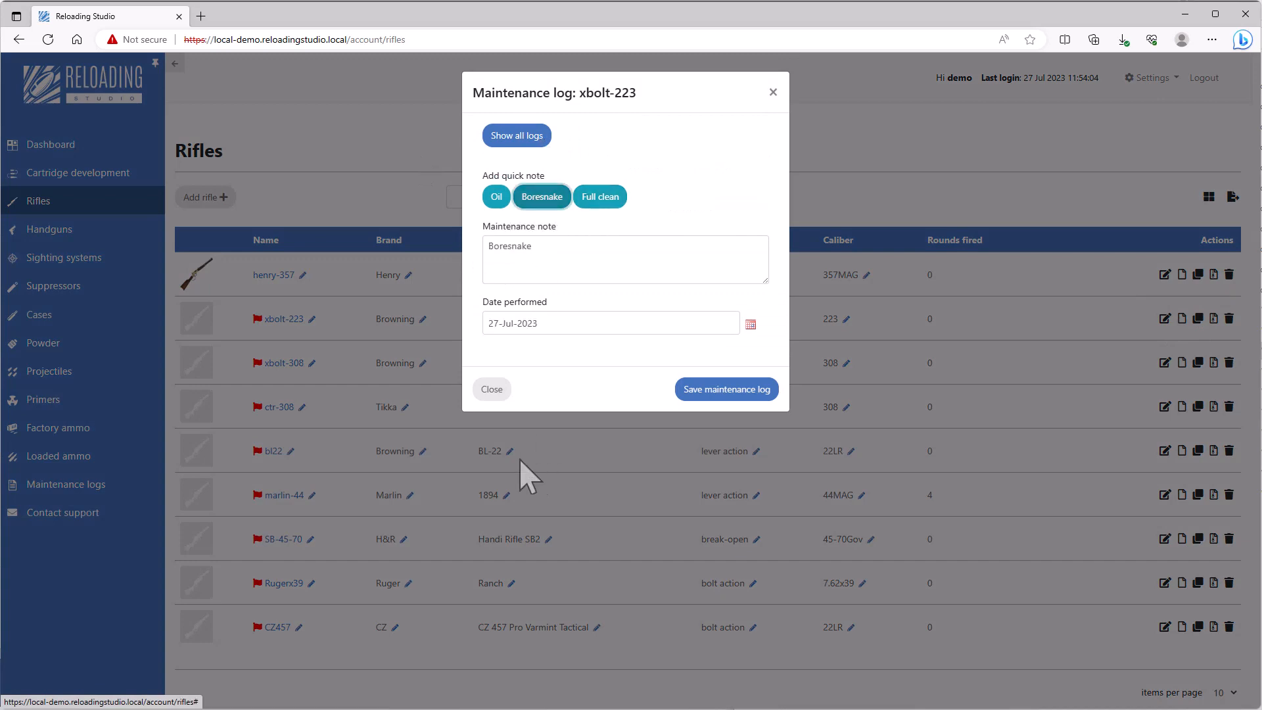
pyautogui.click(728, 392)
pyautogui.click(492, 243)
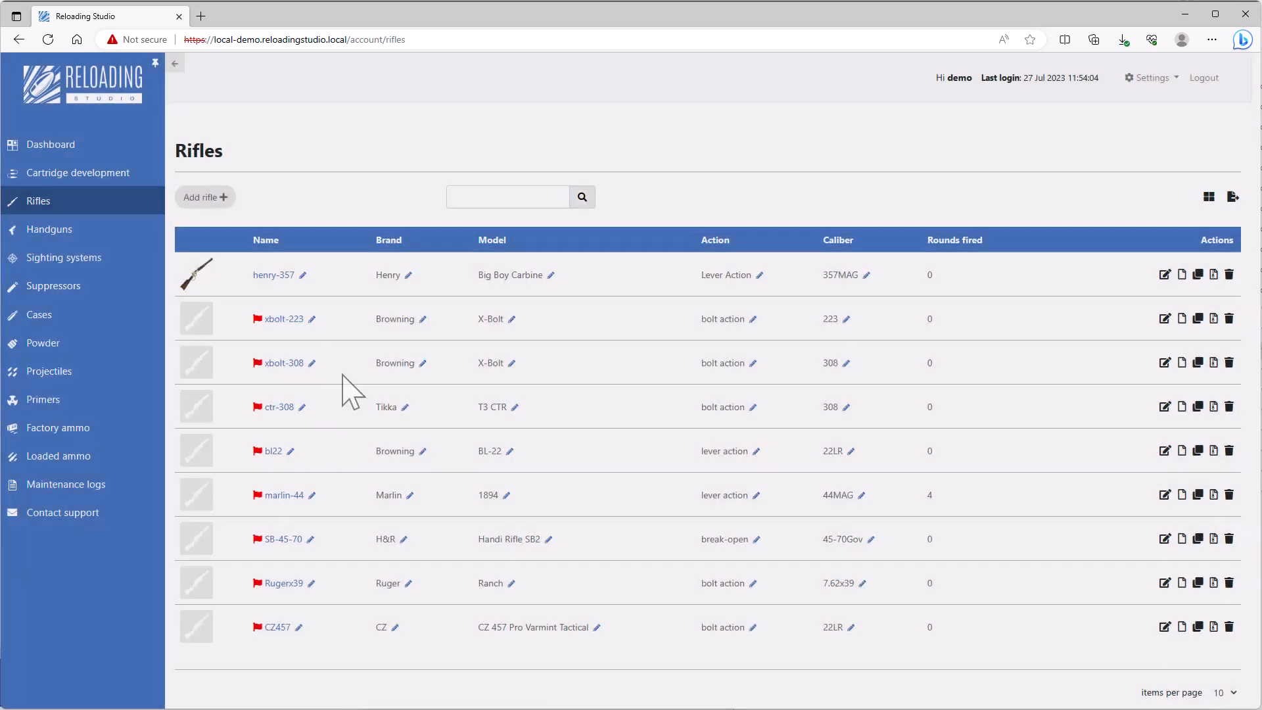
pyautogui.click(51, 204)
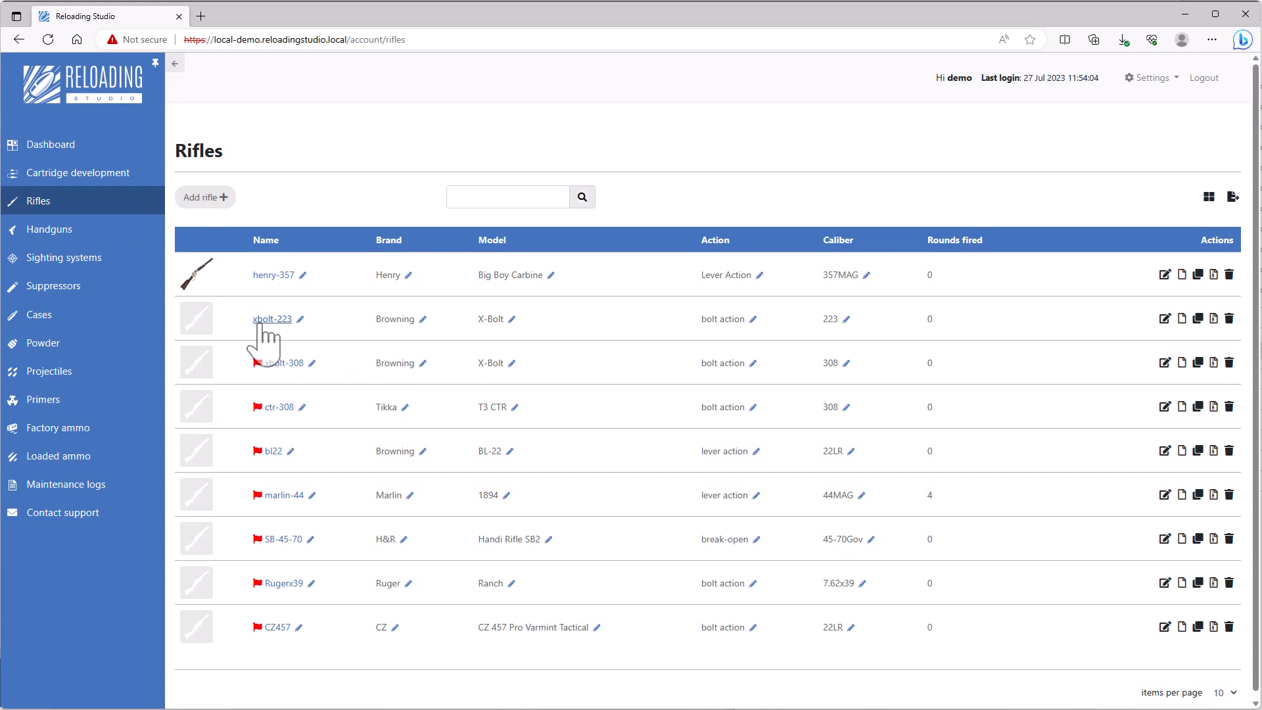
# - Review the full list of handguns and rifles in the maintenance reminders
pyautogui.click(79, 504)
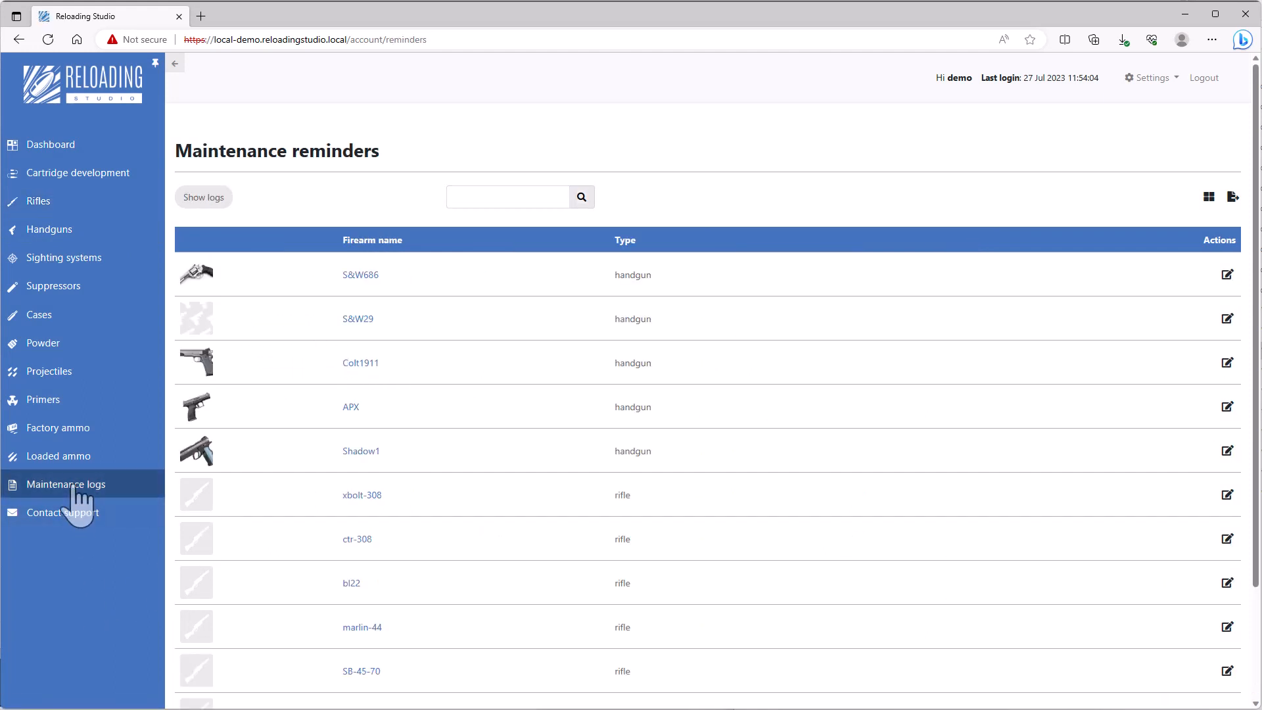
pyautogui.scroll(-2, 464, 527)
pyautogui.scroll(2, 464, 527)
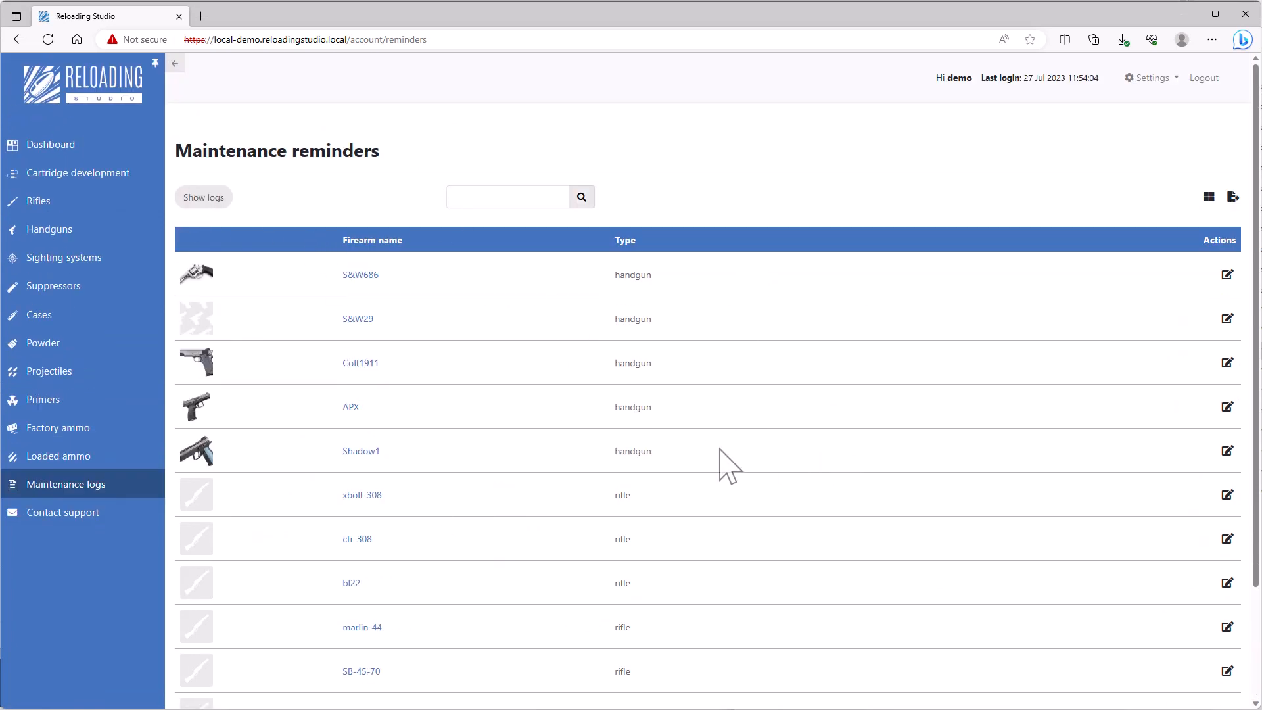
pyautogui.moveTo(216, 146); pyautogui.dragTo(414, 158)
pyautogui.click(404, 549)
pyautogui.scroll(-2, 410, 578)
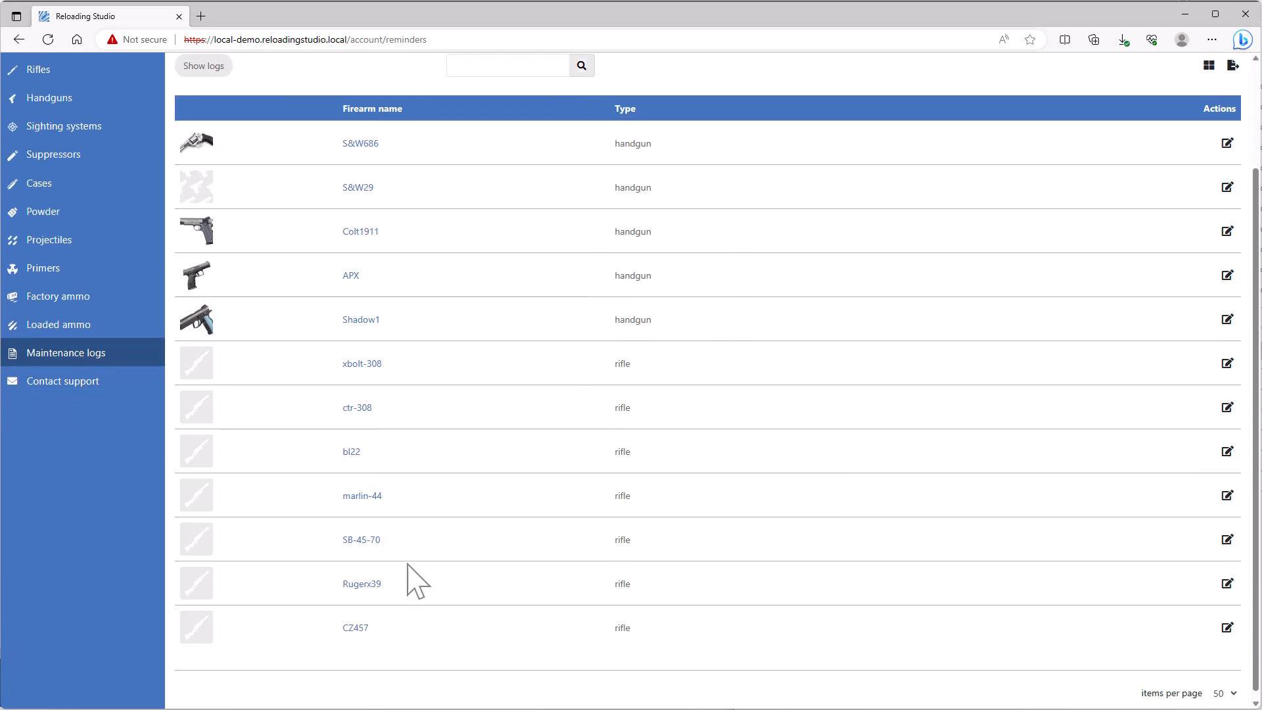
pyautogui.scroll(2, 410, 579)
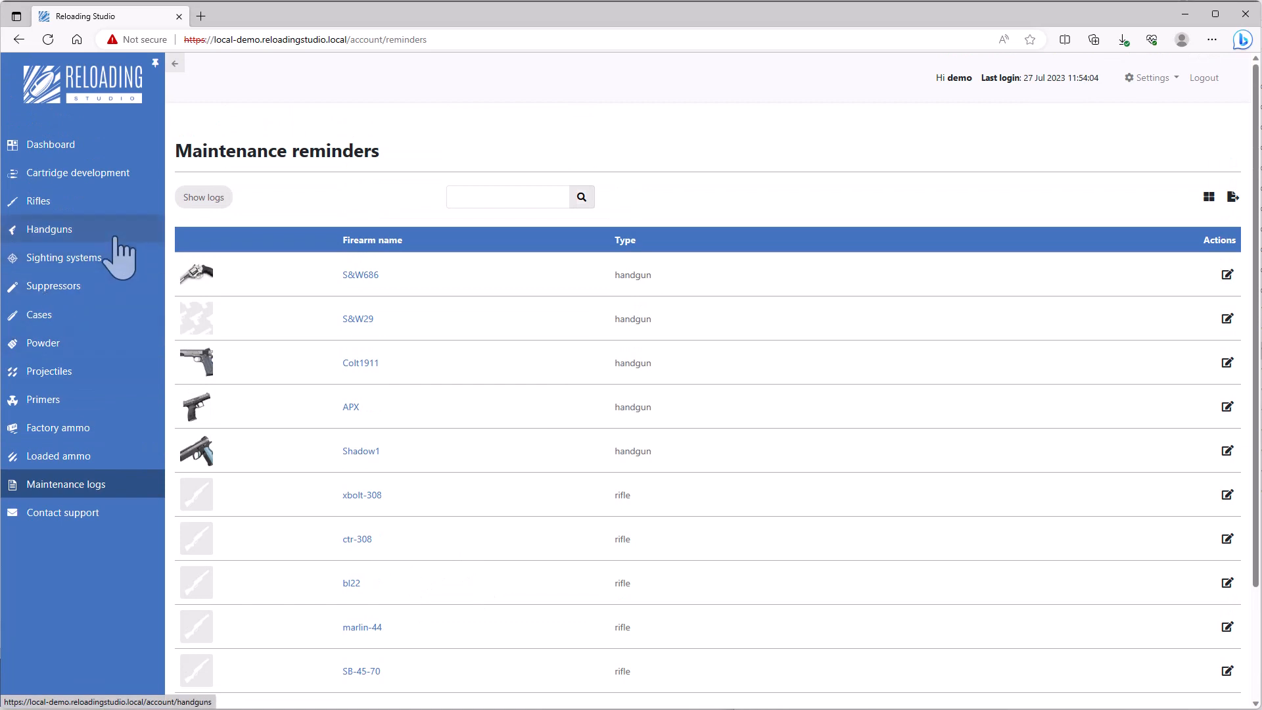
# - Show the maintenance logs and review the work performed for henry-357 and xbolt-223
pyautogui.click(209, 199)
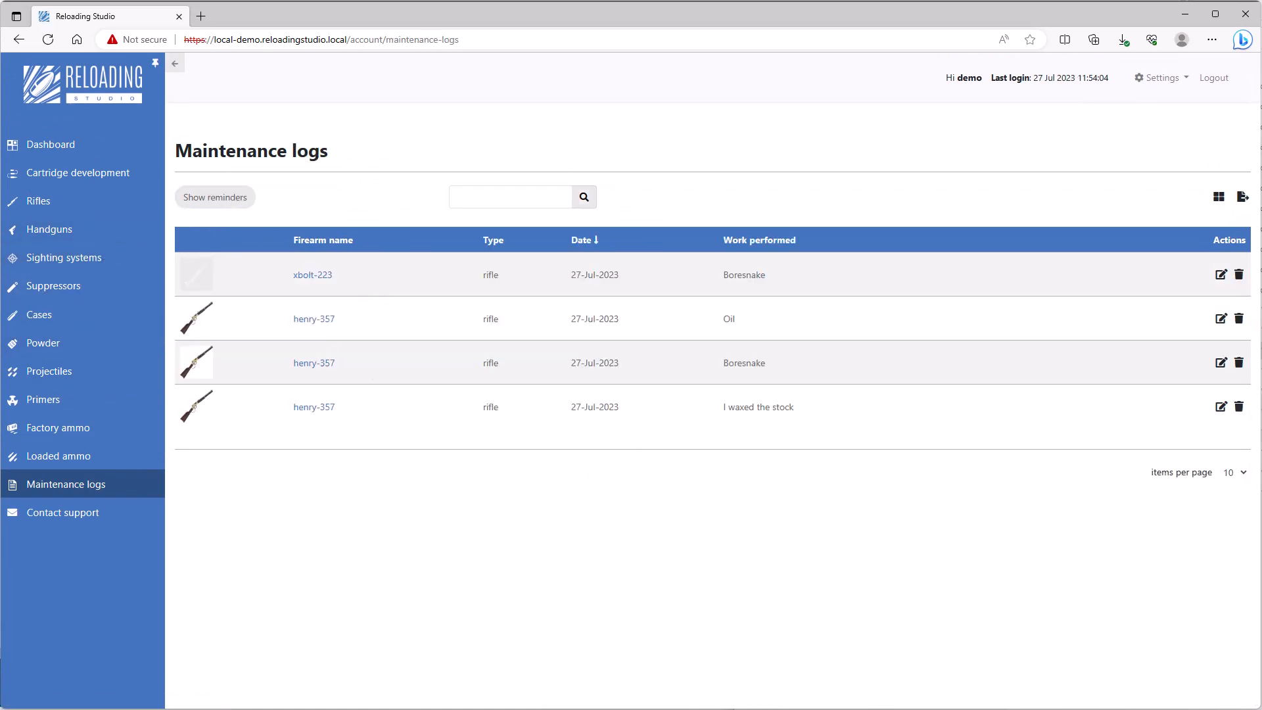
pyautogui.moveTo(795, 408); pyautogui.dragTo(726, 356)
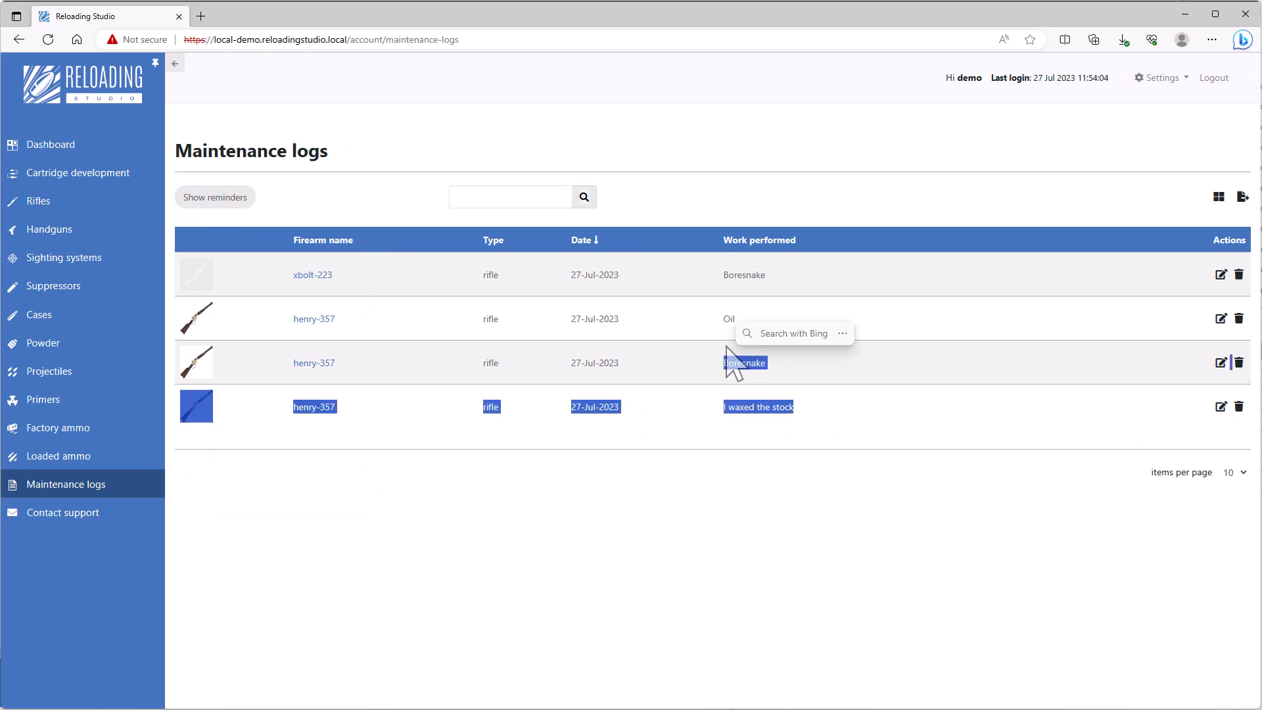
pyautogui.click(726, 326)
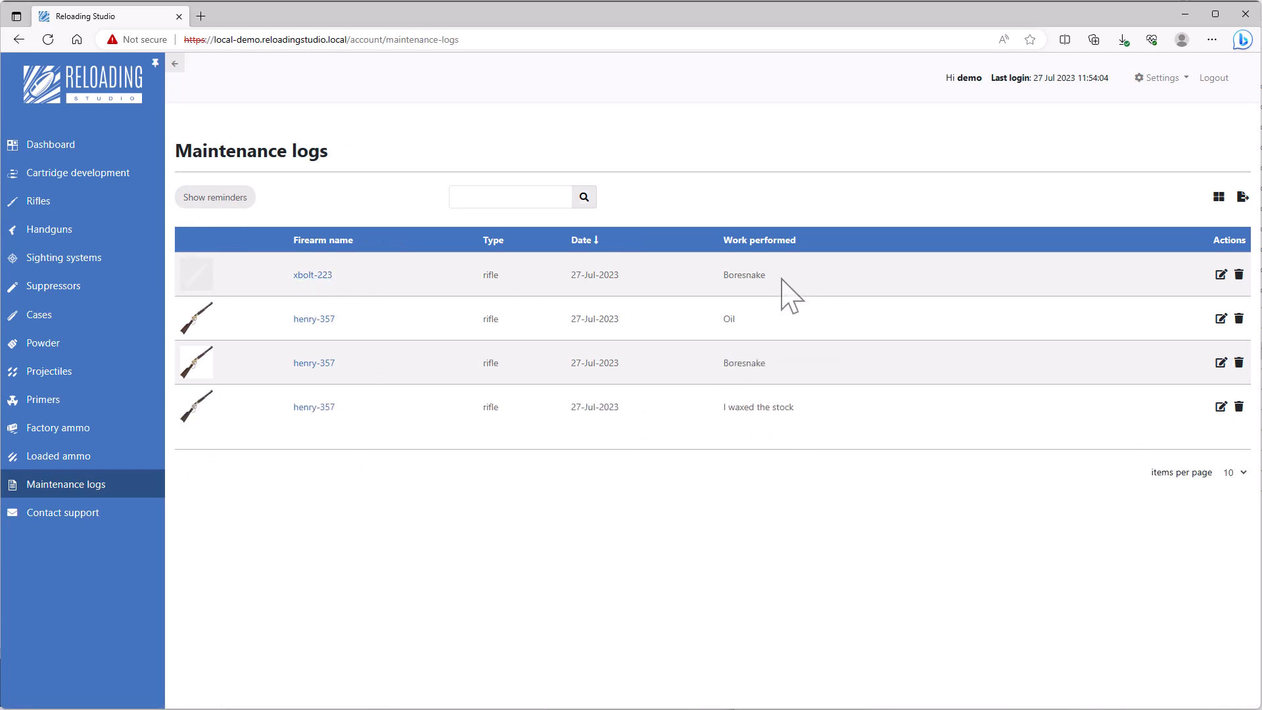
pyautogui.moveTo(786, 293); pyautogui.dragTo(721, 293)
pyautogui.click(893, 558)
# - Change the xbolt-223 log's maintenance note to "Boresnake, also wiped and stored", save it, and close the log
pyautogui.click(1220, 275)
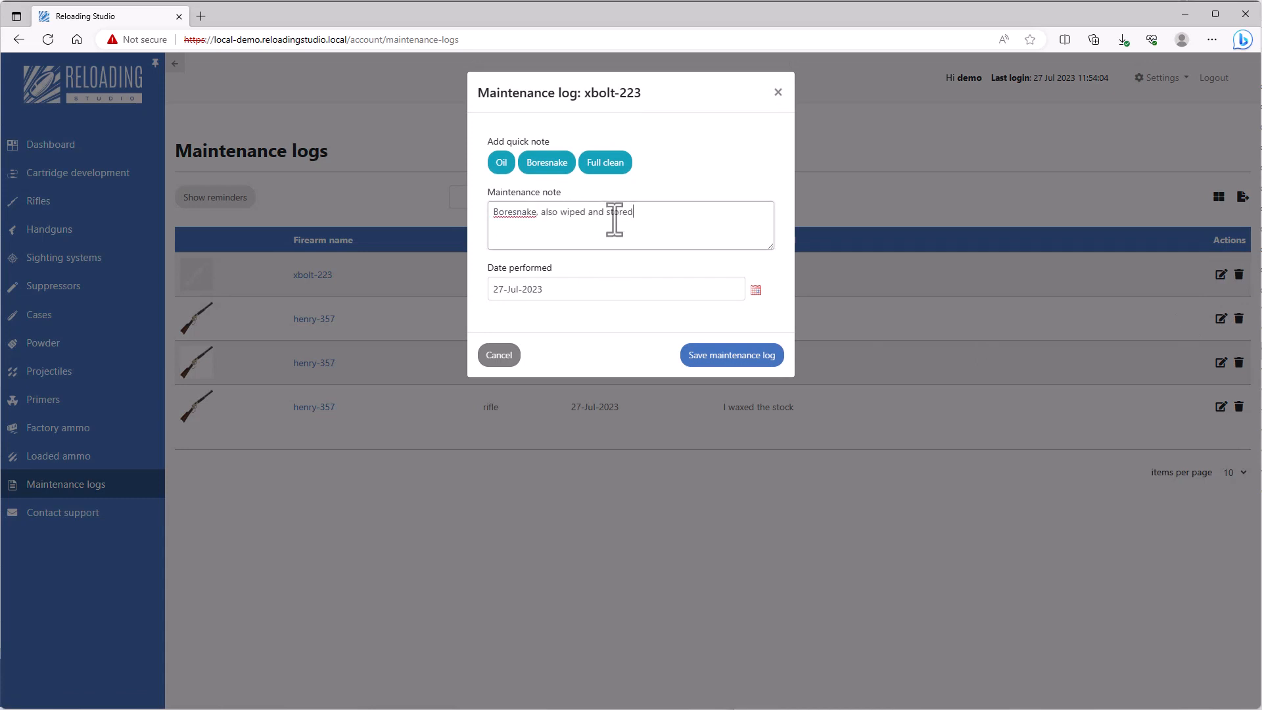
pyautogui.click(741, 358)
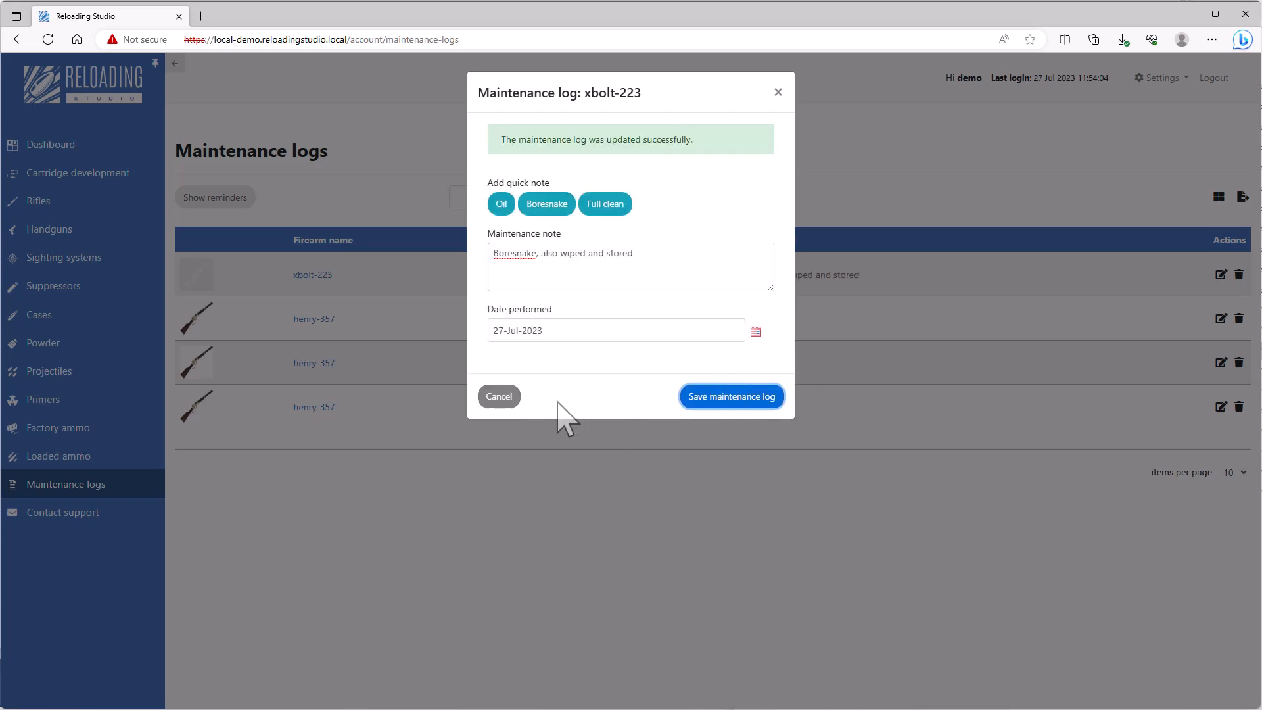
pyautogui.click(499, 396)
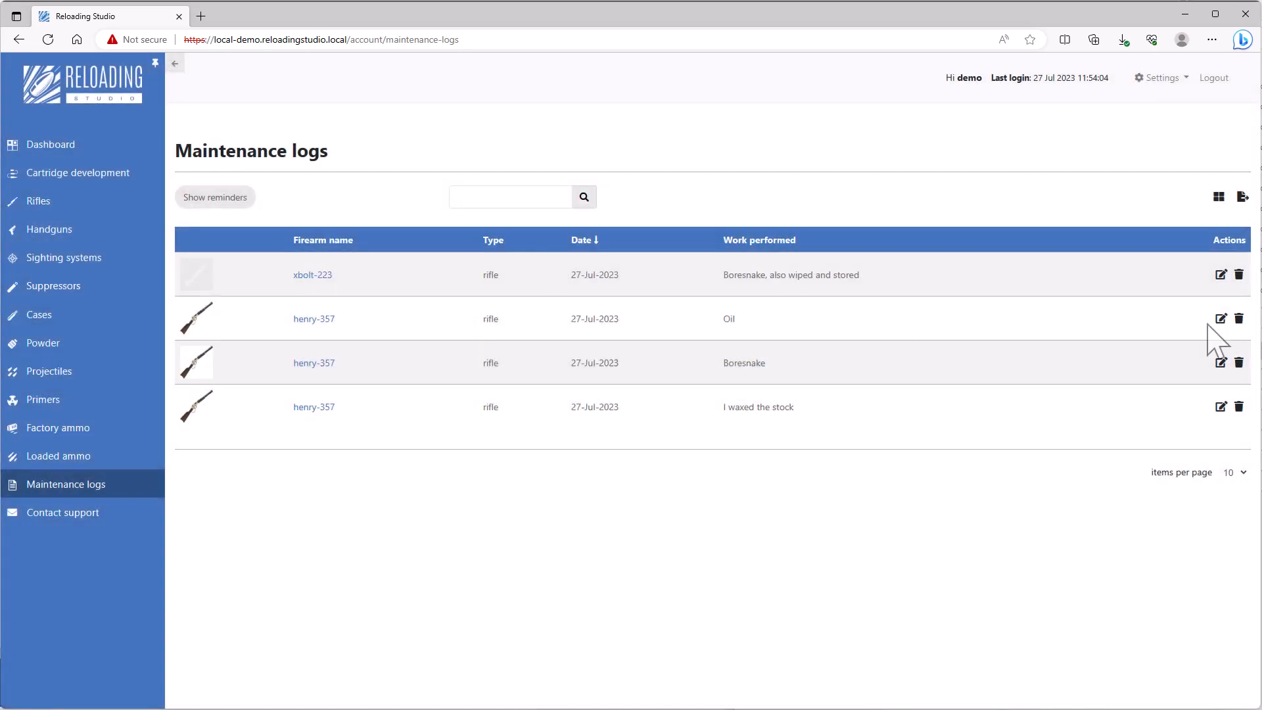
# - Delete the xbolt-223 maintenance log and return to the maintenance reminders
pyautogui.click(1239, 275)
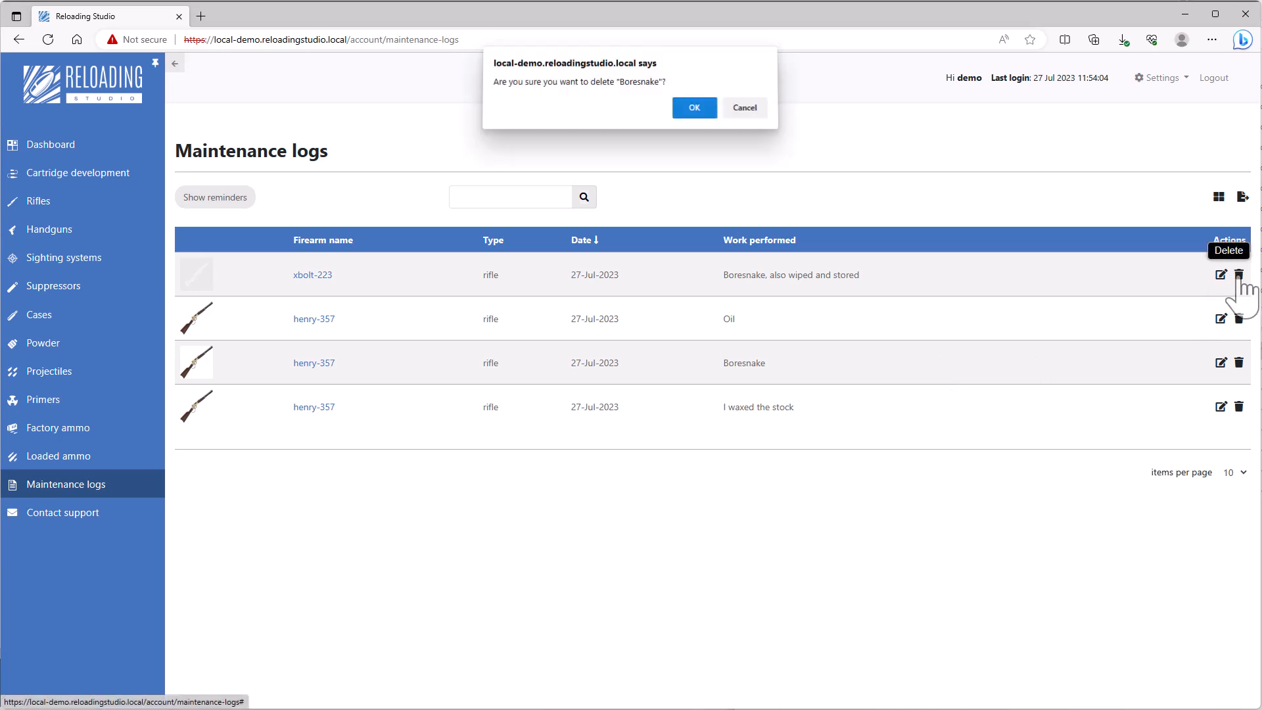
pyautogui.click(693, 112)
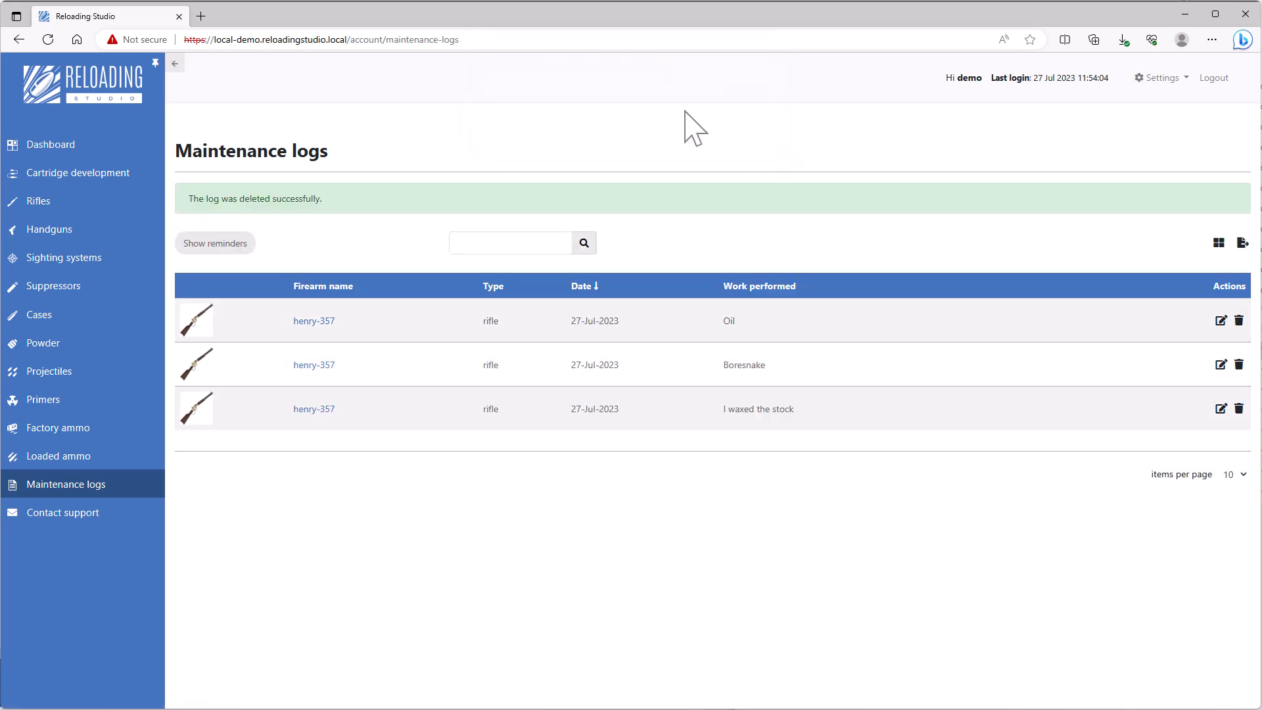
pyautogui.click(213, 244)
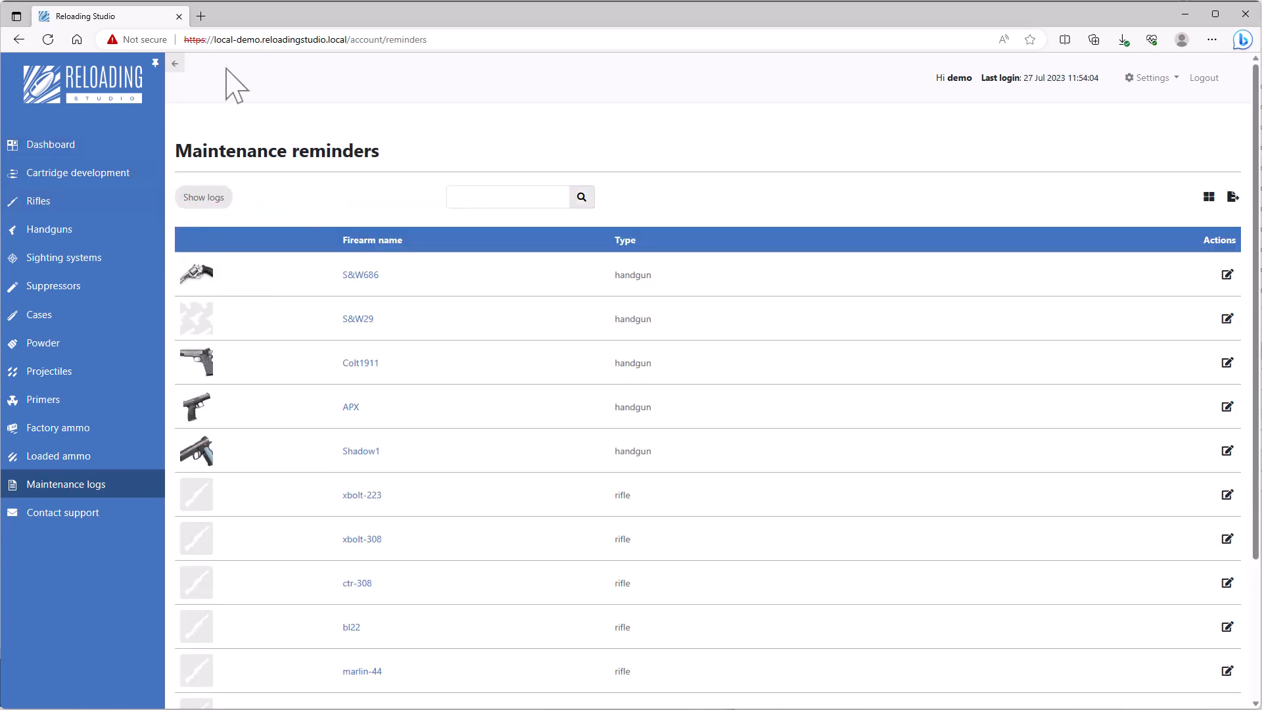
# - Check the maintenance flags in the rifle list and review the maintenance reminders again
pyautogui.click(43, 203)
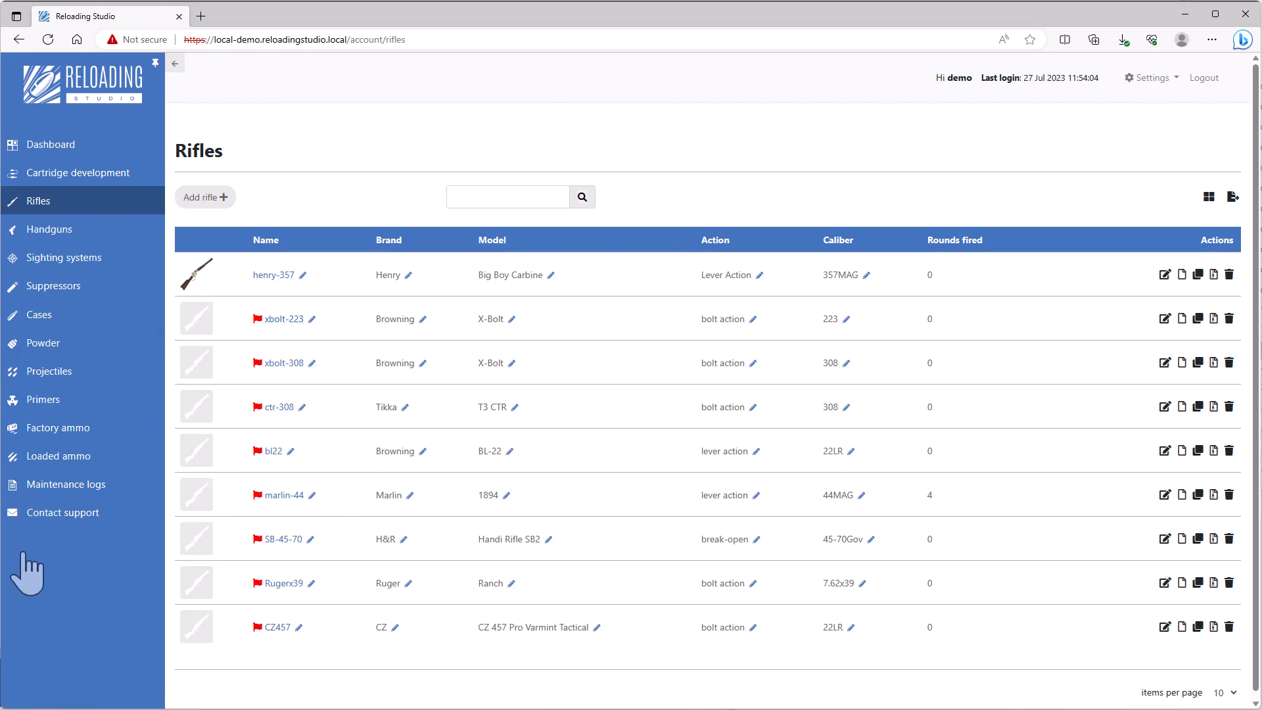
pyautogui.click(86, 485)
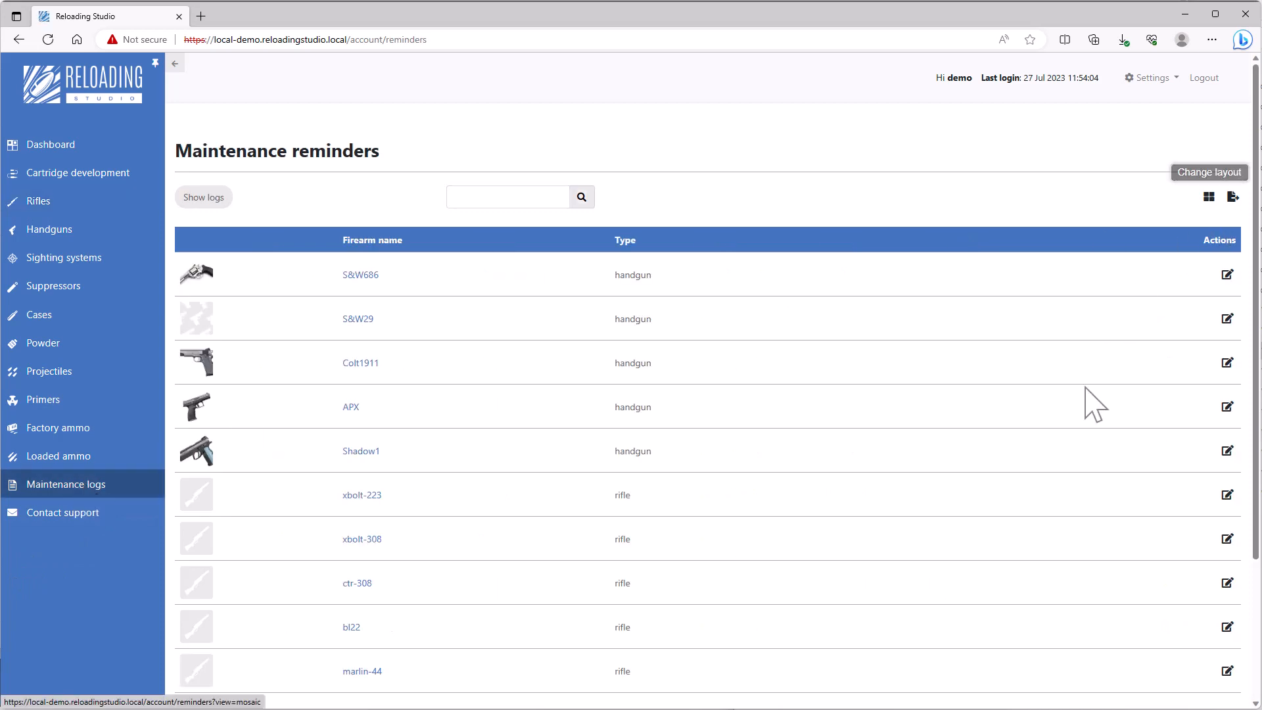
pyautogui.scroll(-3, 450, 434)
pyautogui.scroll(3, 453, 427)
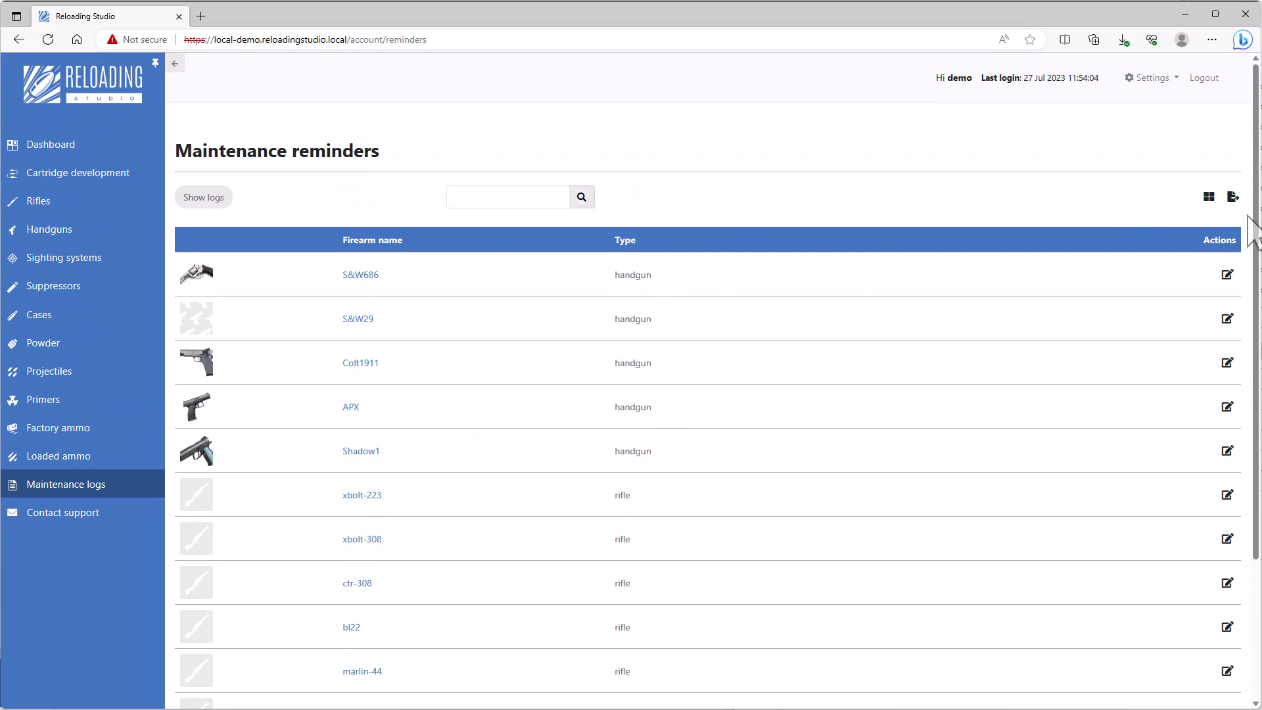
# - View the maintenance reminders in the mosaic layout, and switch back to the list layout
pyautogui.click(1209, 197)
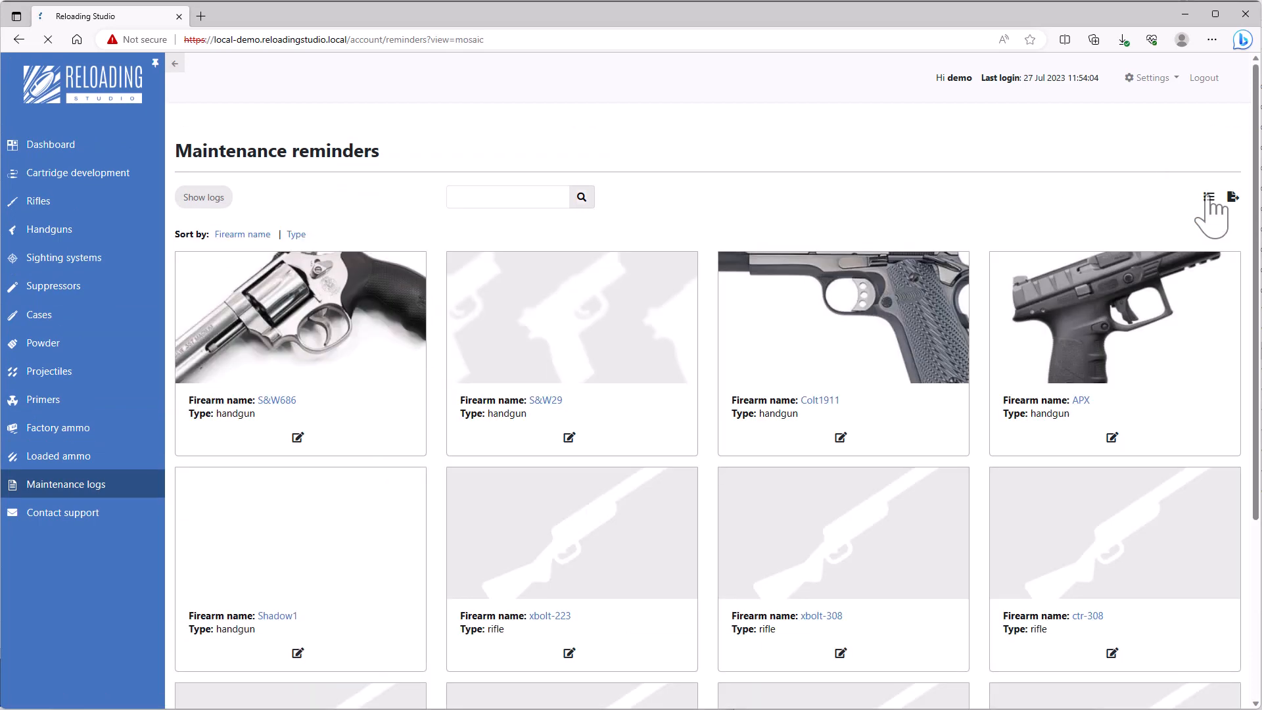
pyautogui.scroll(-3, 799, 391)
pyautogui.scroll(3, 791, 376)
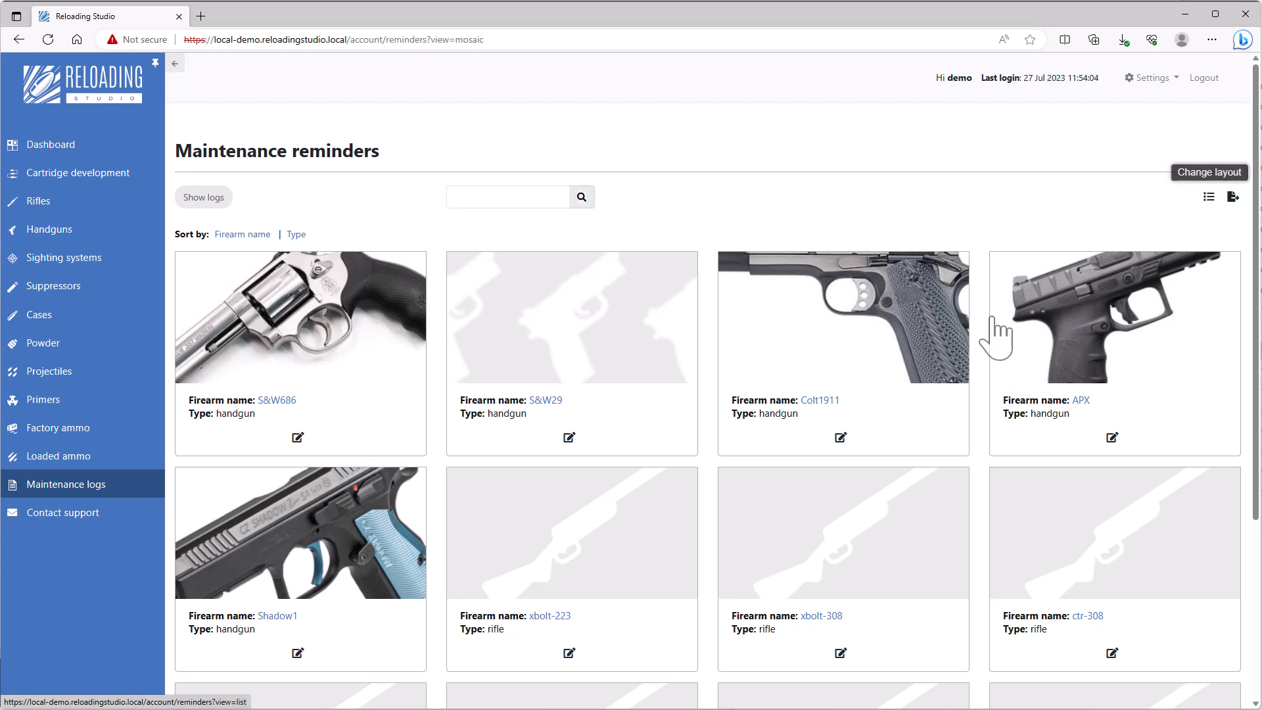
pyautogui.click(1209, 199)
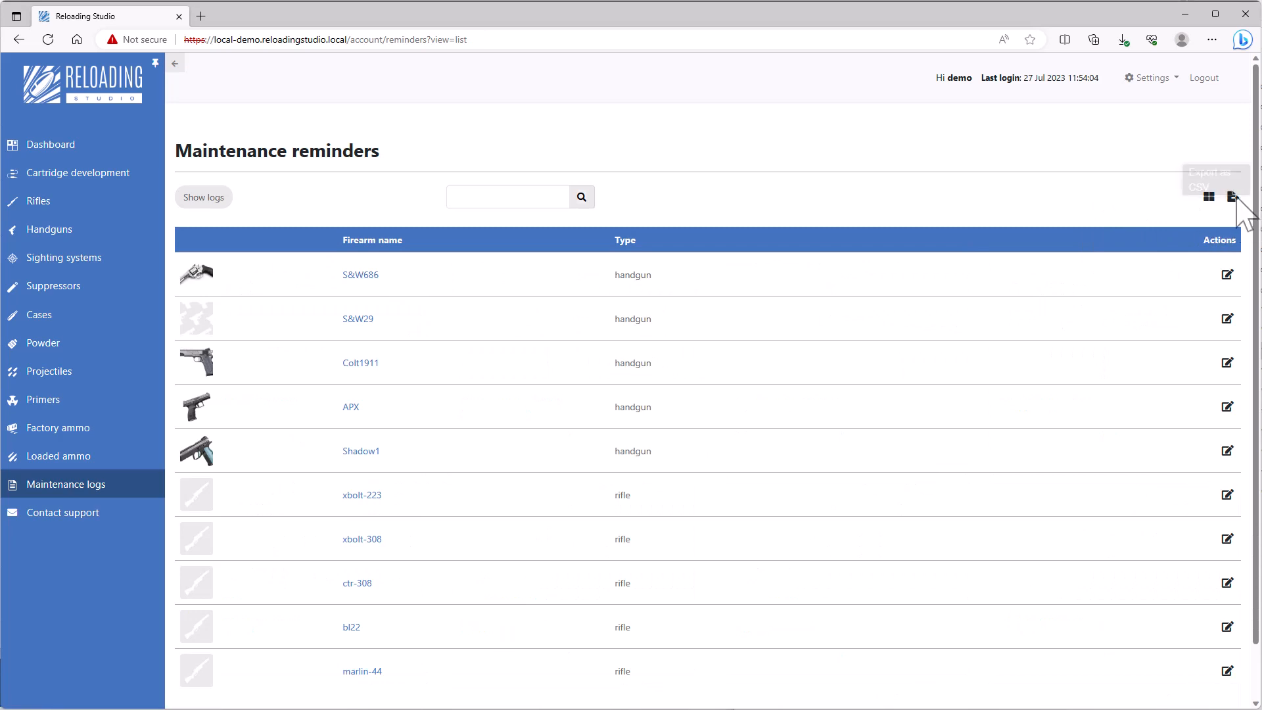
# - Switch from the maintenance reminders to the list of maintenance logs
pyautogui.scroll(-1, 1049, 532)
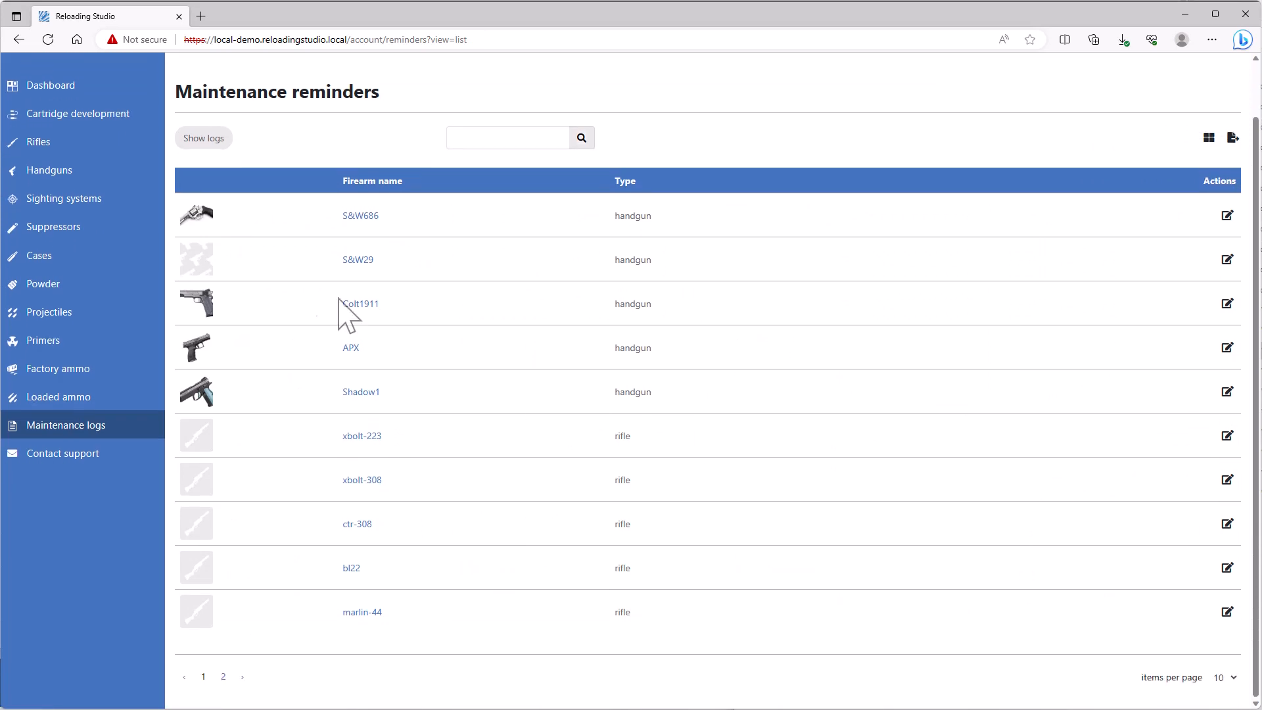
pyautogui.click(218, 147)
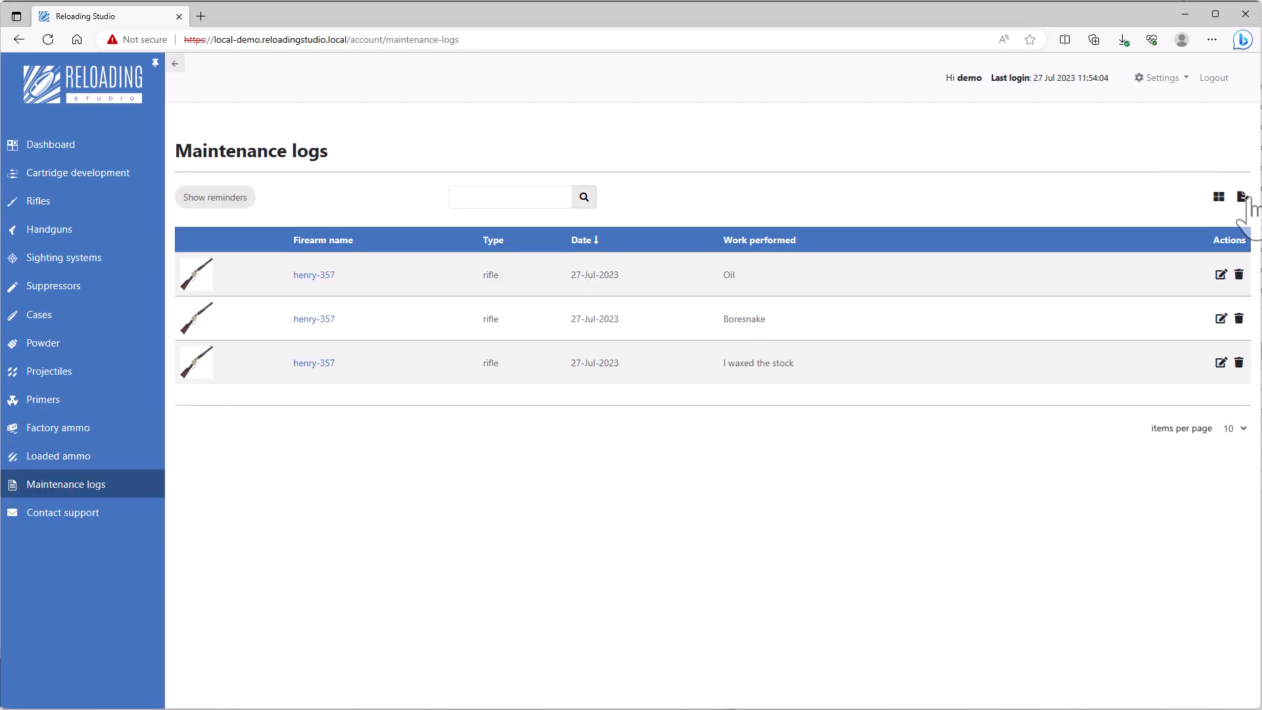